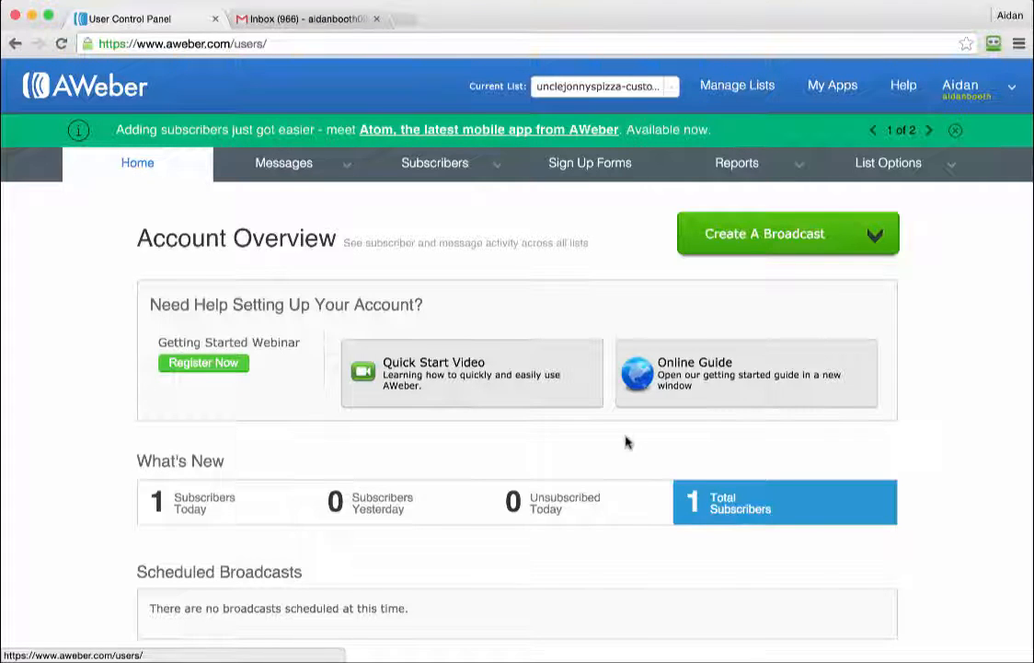
# Make the pizza customers list current and start a new Plain Text Message broadcast.
pyautogui.click(613, 88)
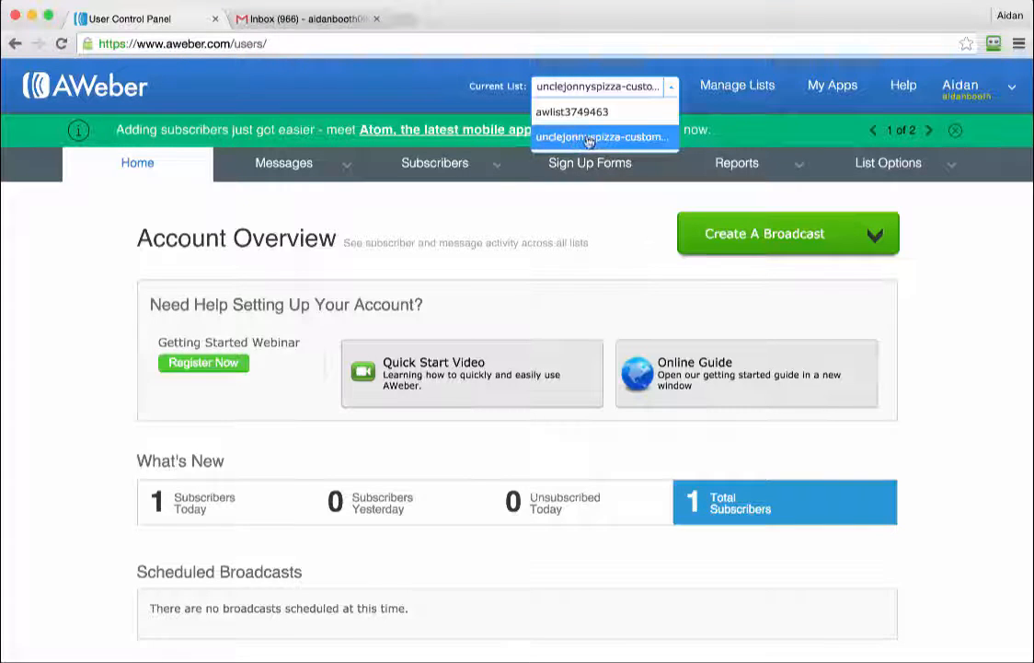
pyautogui.click(618, 138)
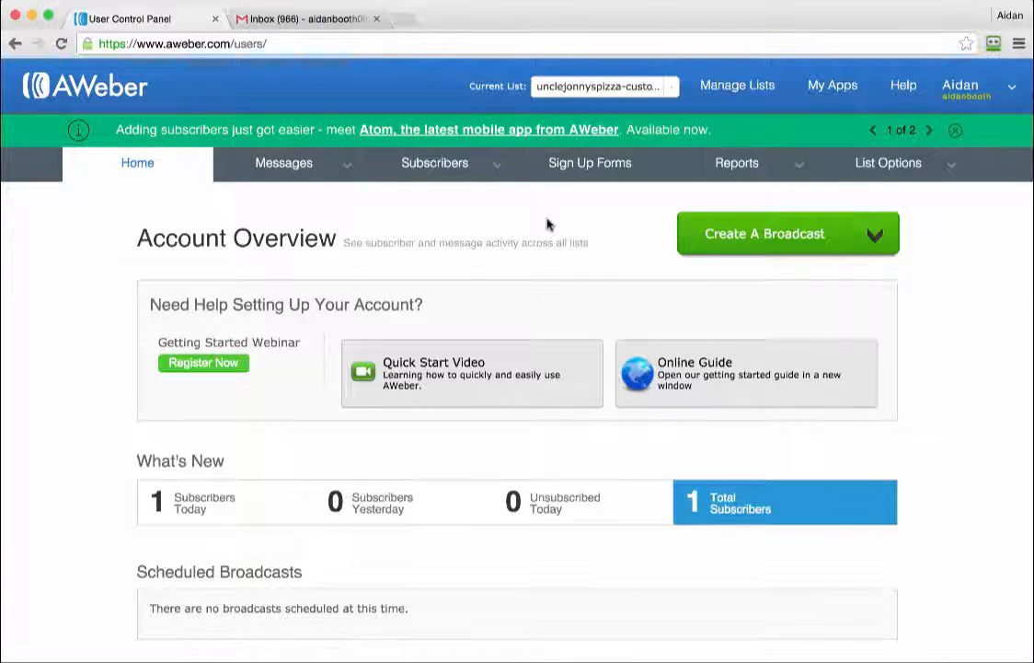
pyautogui.moveTo(346, 169)
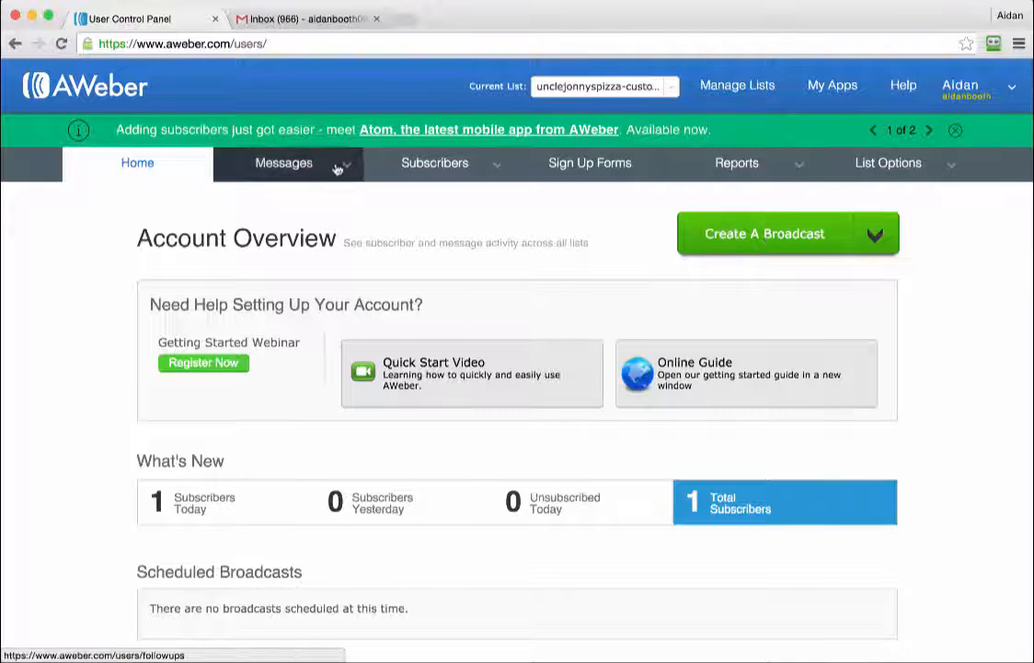
pyautogui.click(255, 237)
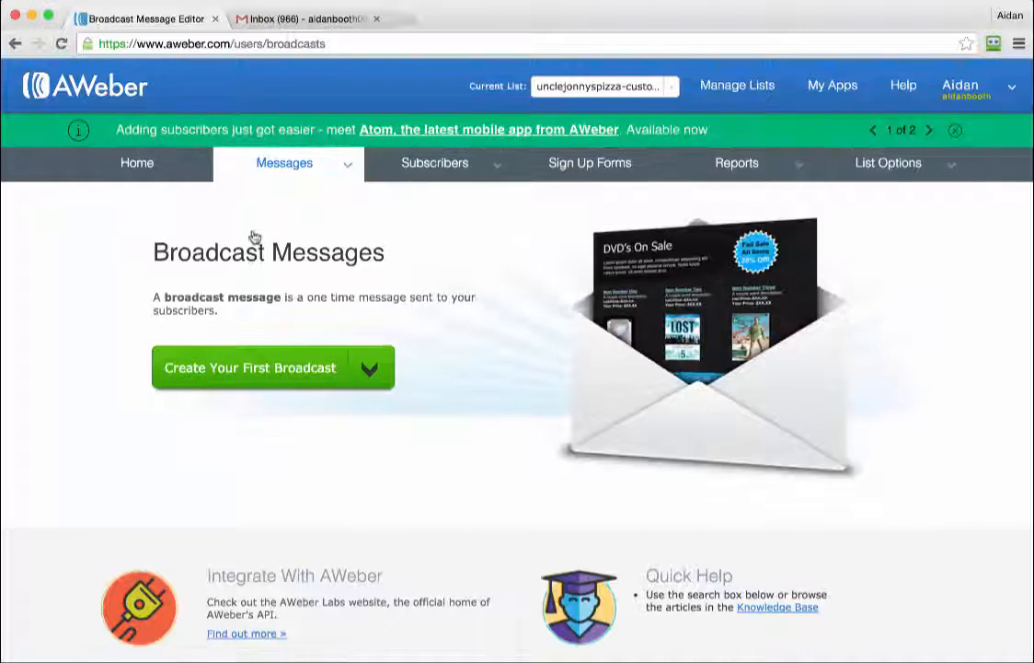
pyautogui.click(371, 368)
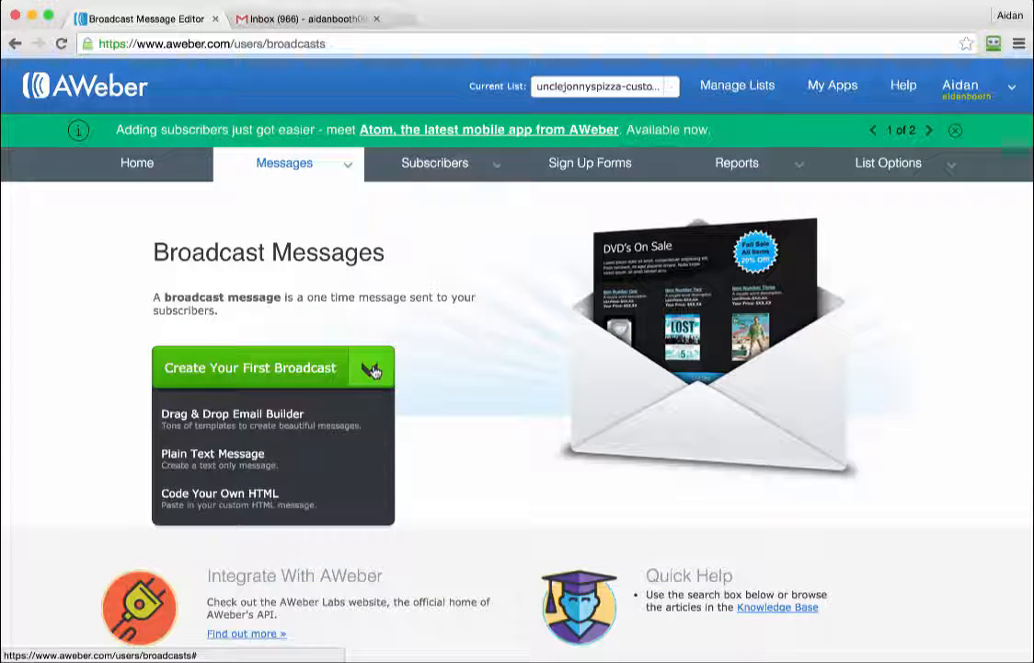
pyautogui.click(231, 469)
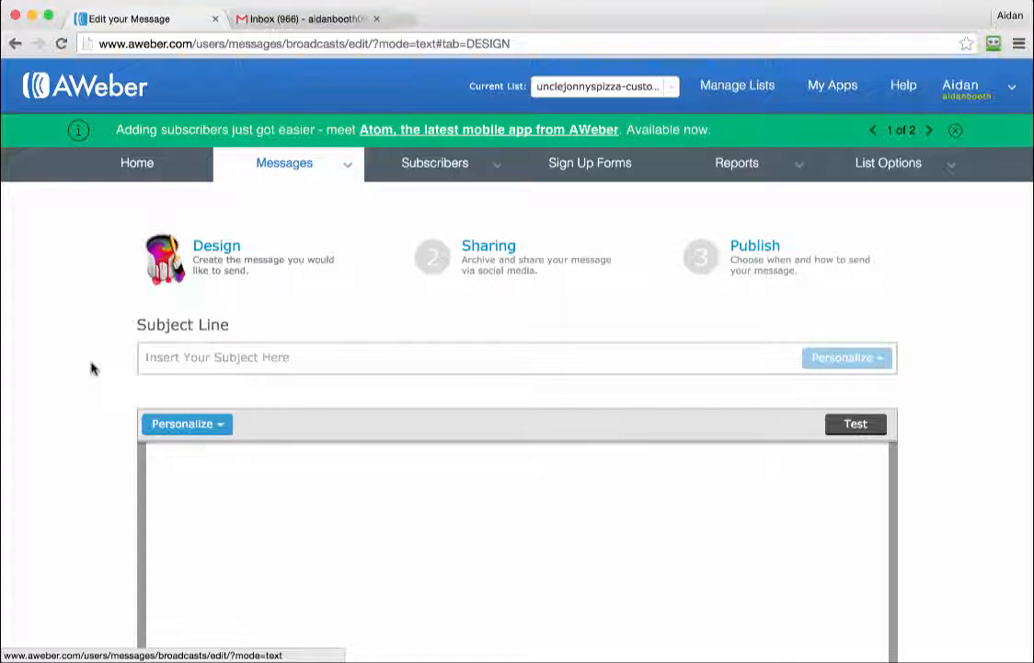
# Enter subject '50% Off EVERYTHING (Tonight Only!)' and paste the Friday half-price promotion body.
pyautogui.scroll(-2, 92, 368)
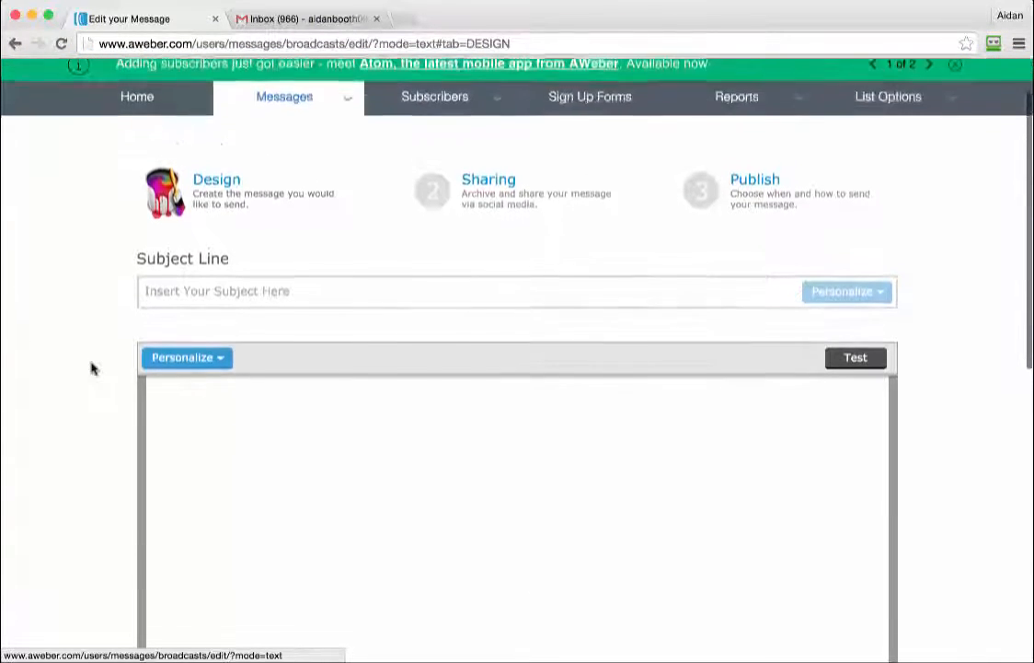
pyautogui.scroll(1, 91, 368)
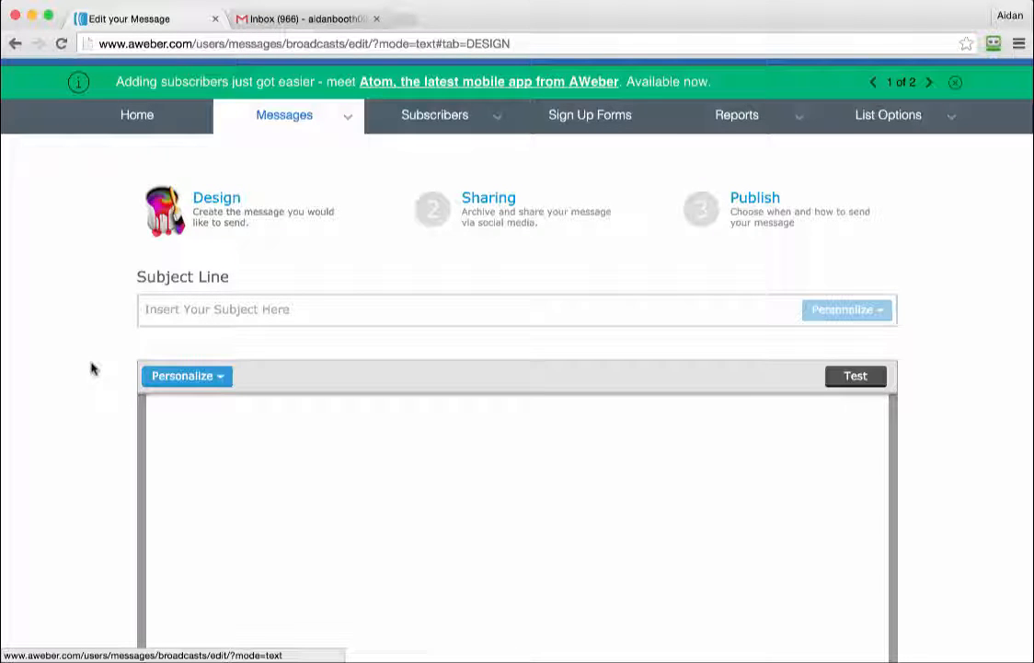
pyautogui.click(251, 312)
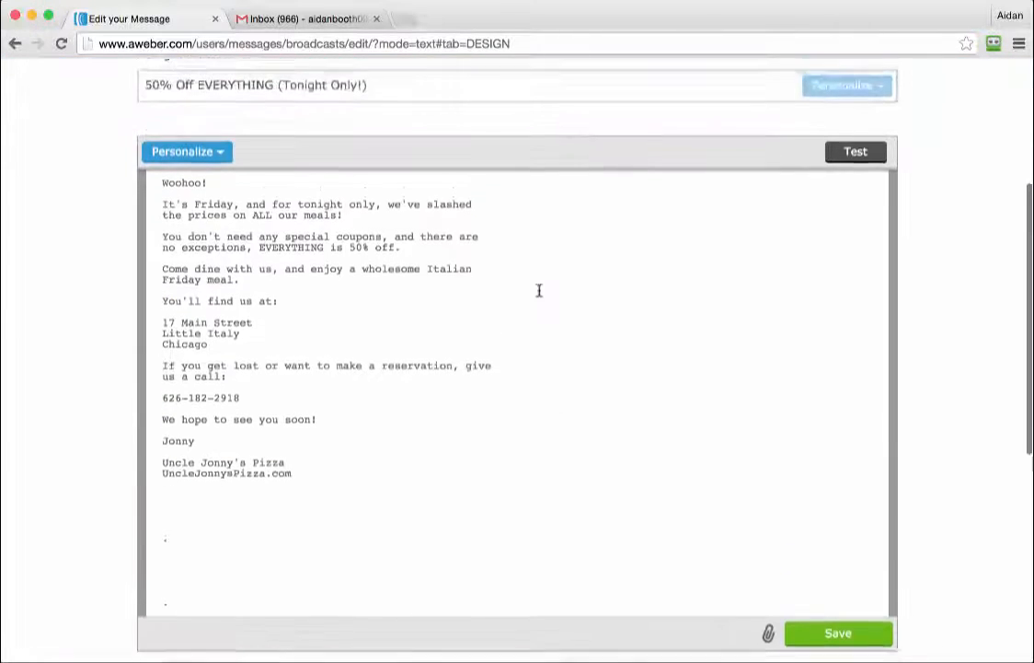
pyautogui.scroll(2, 539, 291)
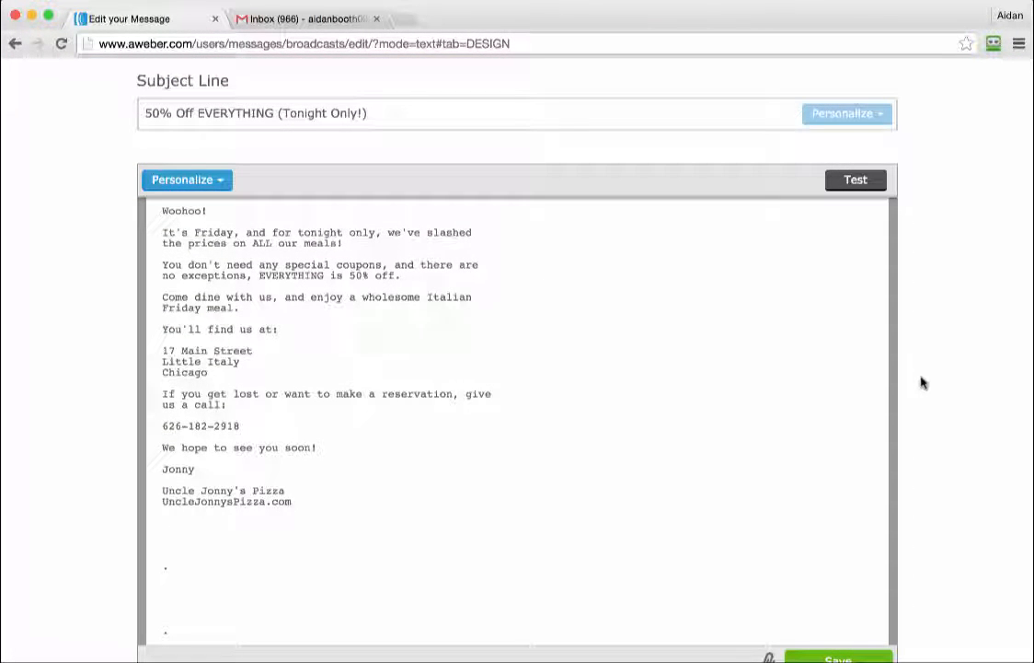
# Check the subject line, Woohoo! greeting, restaurant address and phone number in the message.
pyautogui.click(368, 113)
pyautogui.moveTo(188, 118); pyautogui.dragTo(145, 113)
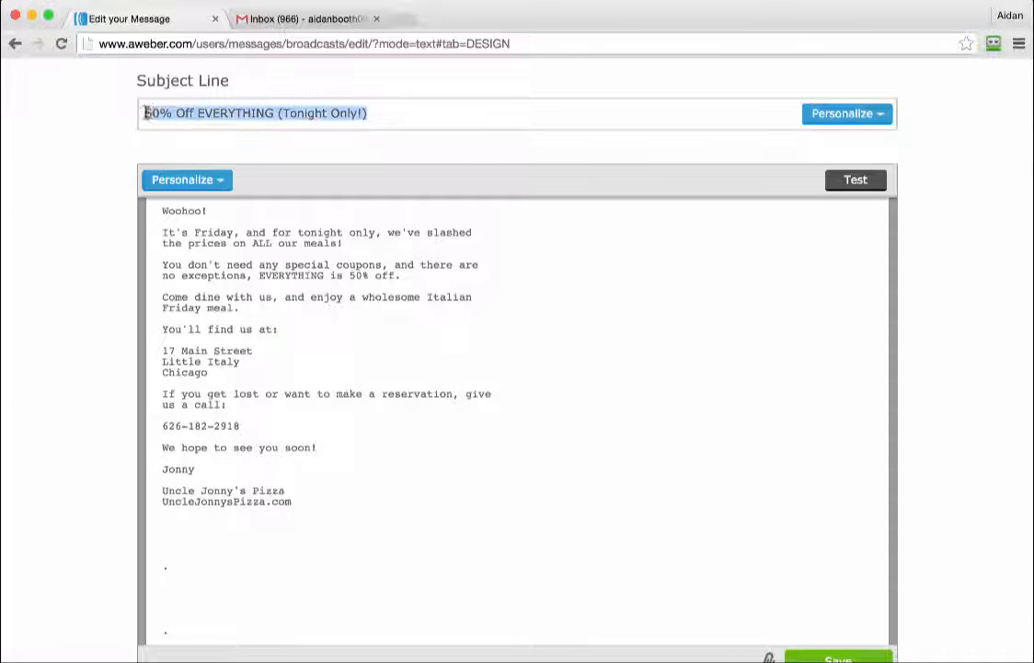
pyautogui.click(171, 114)
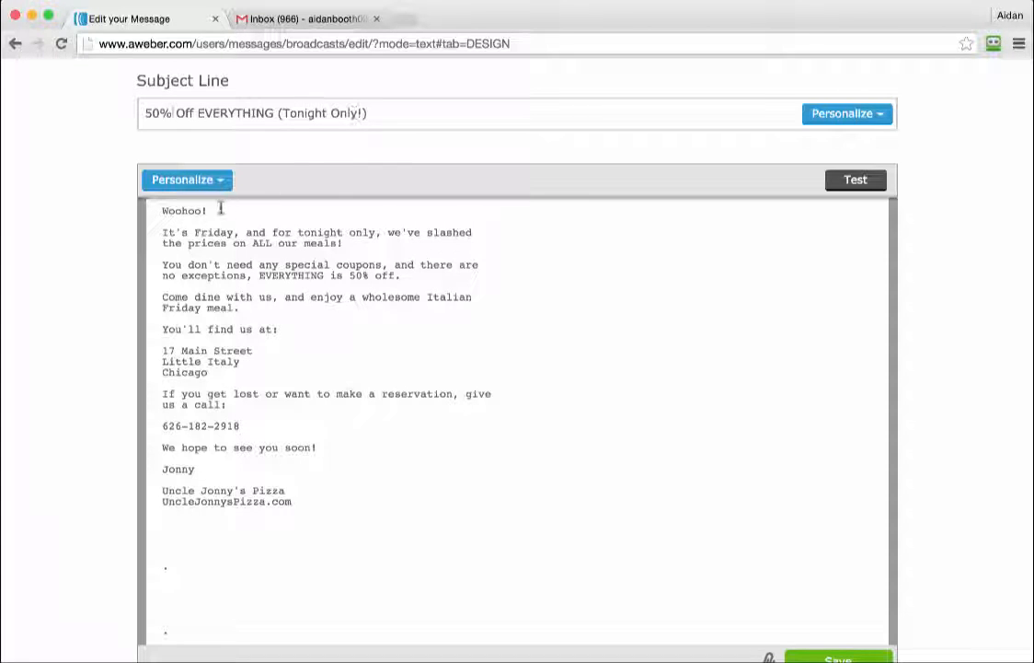
pyautogui.moveTo(162, 210); pyautogui.dragTo(215, 210)
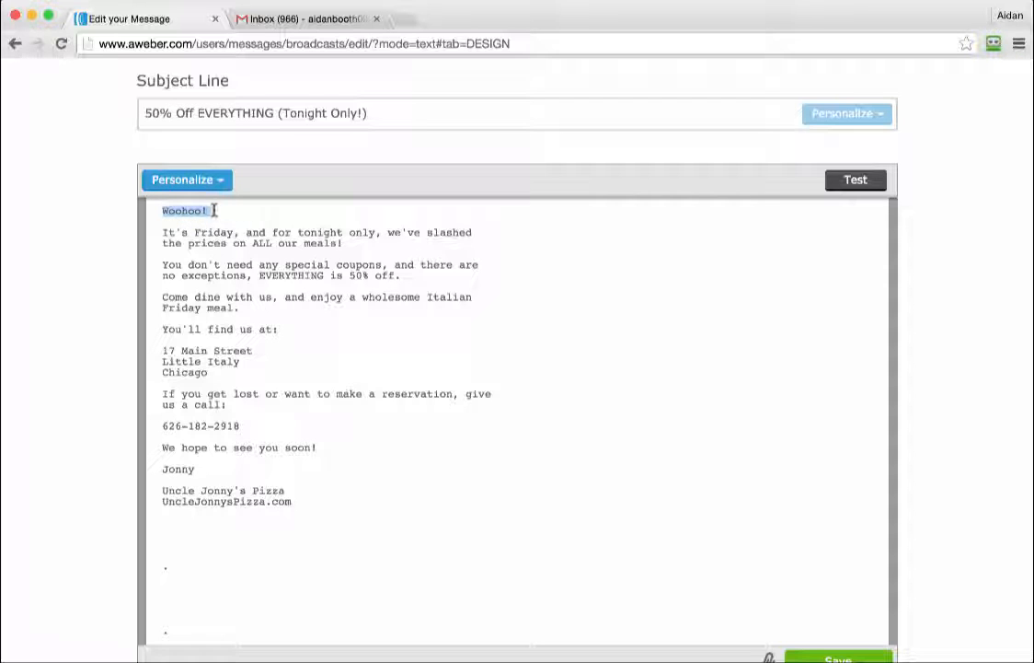
pyautogui.click(163, 210)
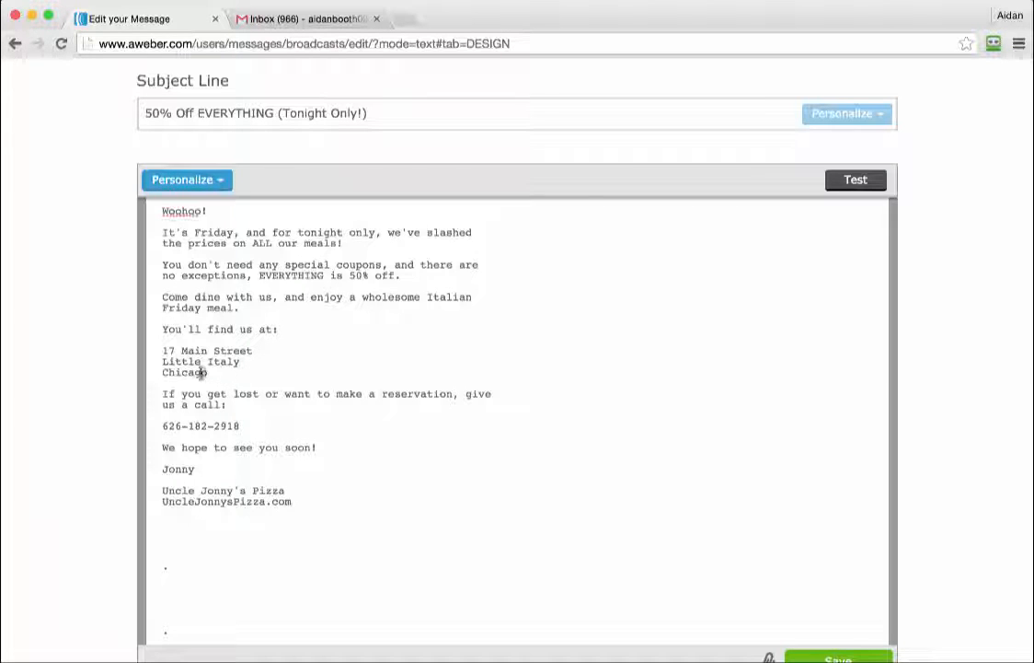
pyautogui.moveTo(201, 372); pyautogui.dragTo(138, 347)
pyautogui.click(259, 415)
pyautogui.moveTo(261, 426); pyautogui.dragTo(161, 427)
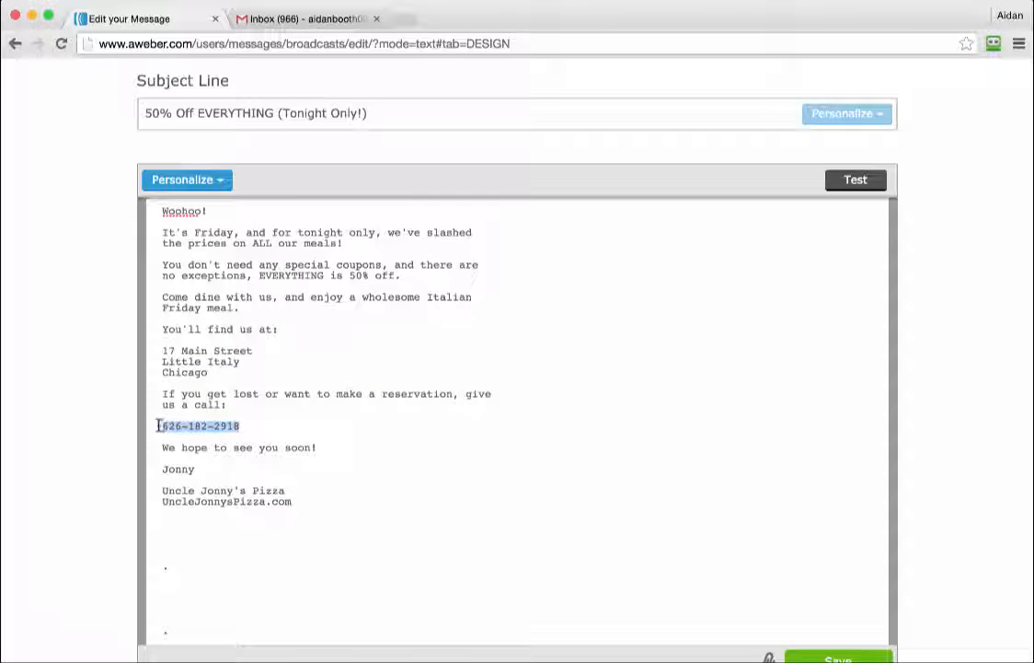
pyautogui.click(262, 426)
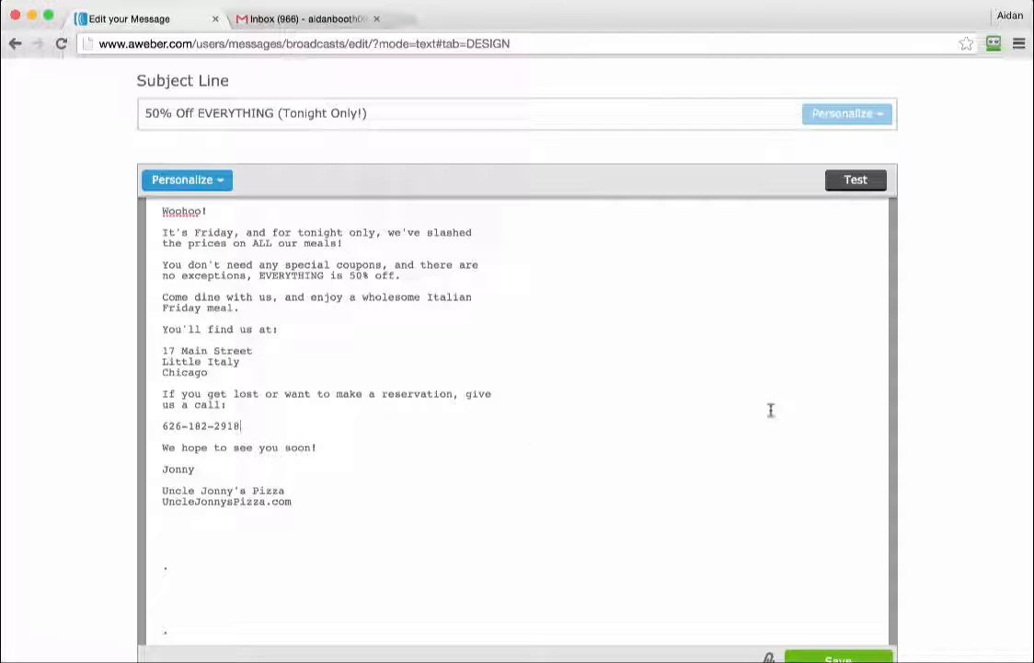
# Save the plain-text broadcast as a draft.
pyautogui.scroll(-2, 948, 448)
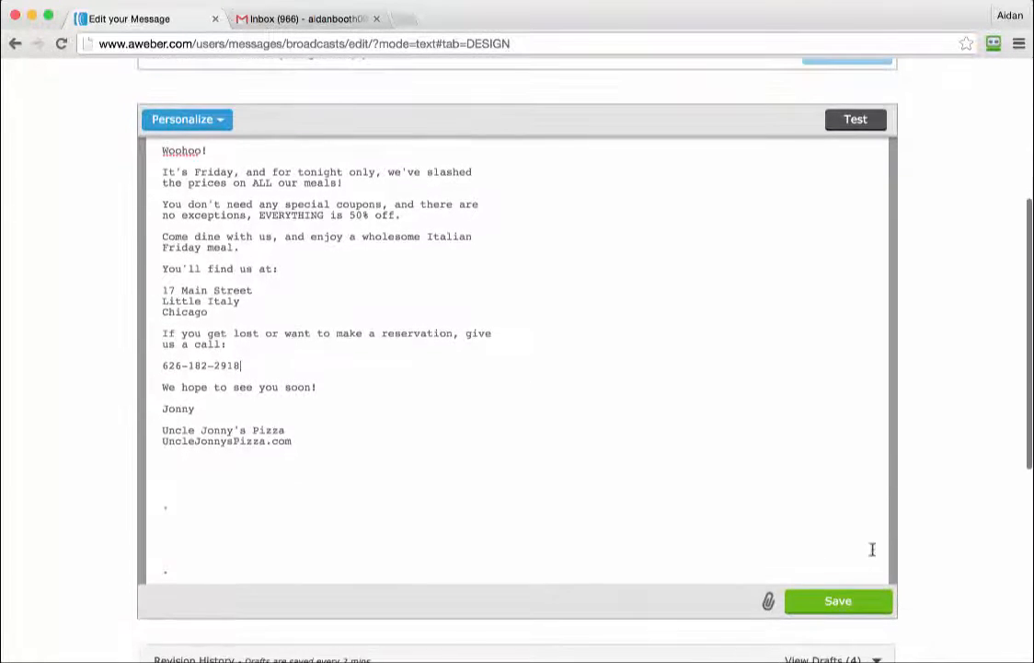
pyautogui.click(851, 602)
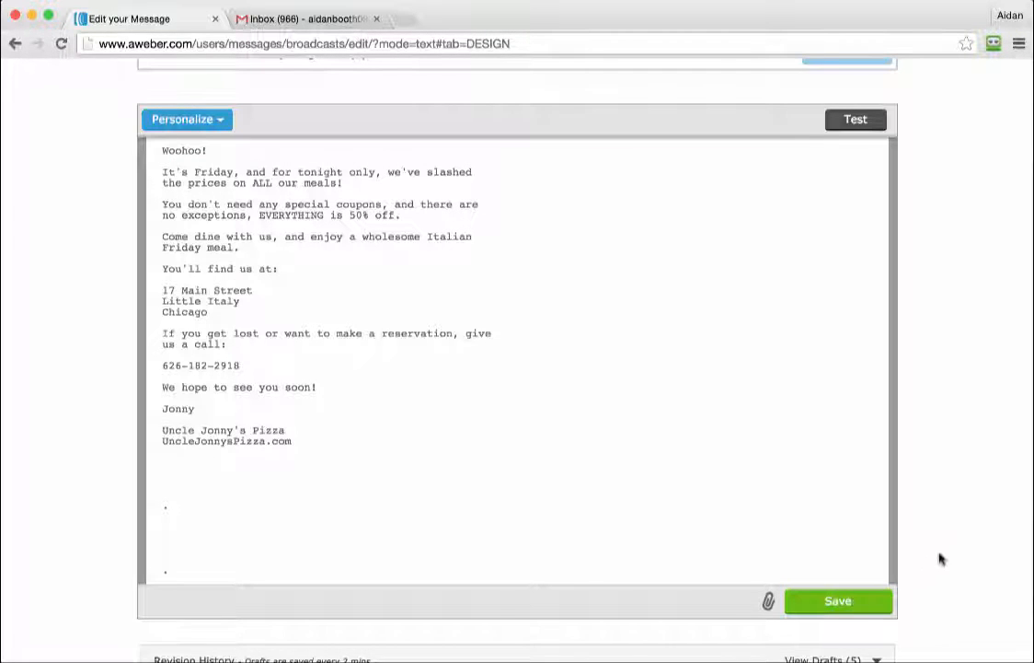
pyautogui.scroll(-3, 941, 555)
pyautogui.scroll(1, 942, 554)
pyautogui.scroll(-2, 930, 554)
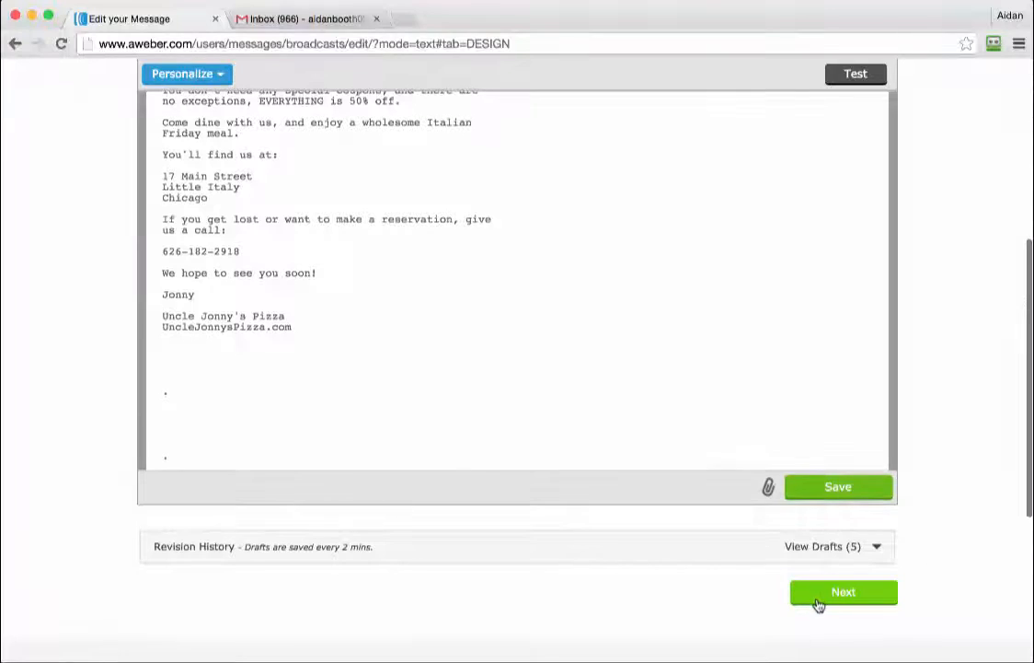
# Turn Sharing off for archiving and social media and continue to the Publish step.
pyautogui.click(819, 604)
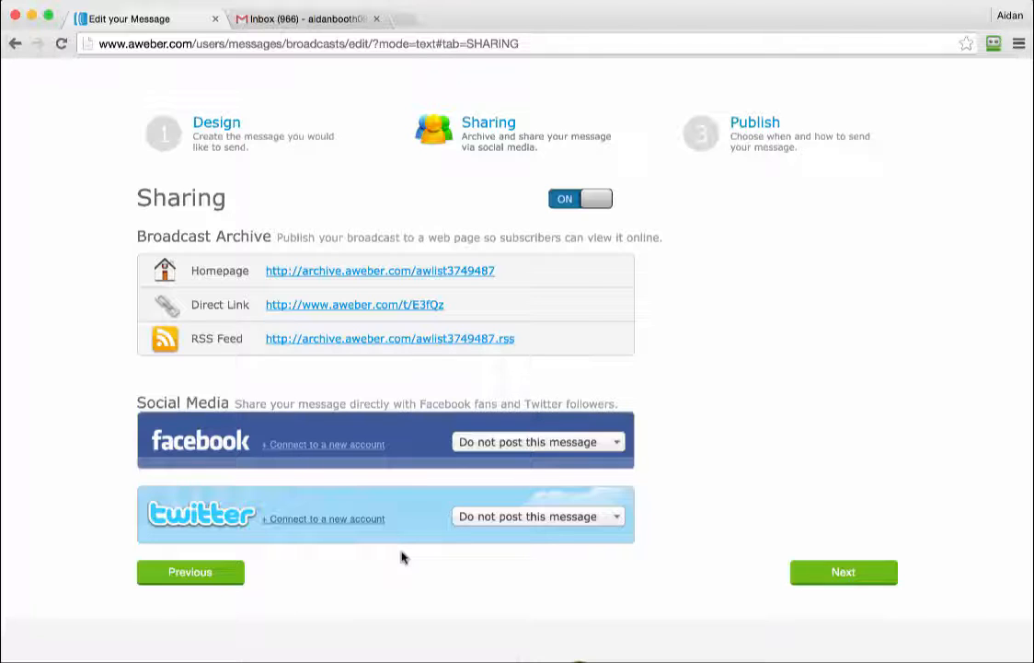
pyautogui.click(594, 198)
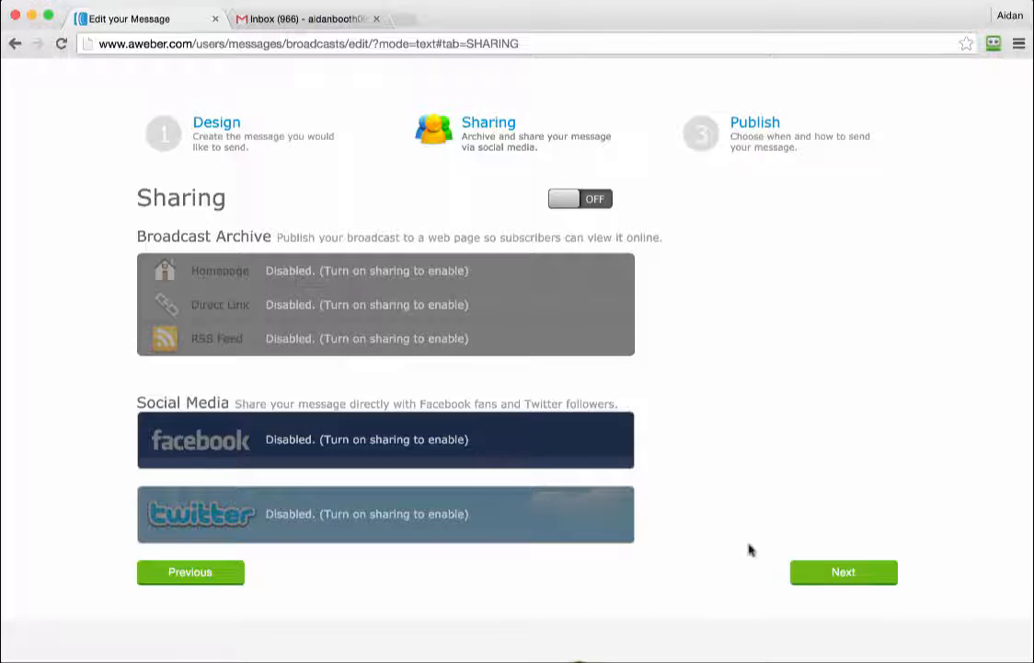
pyautogui.click(868, 571)
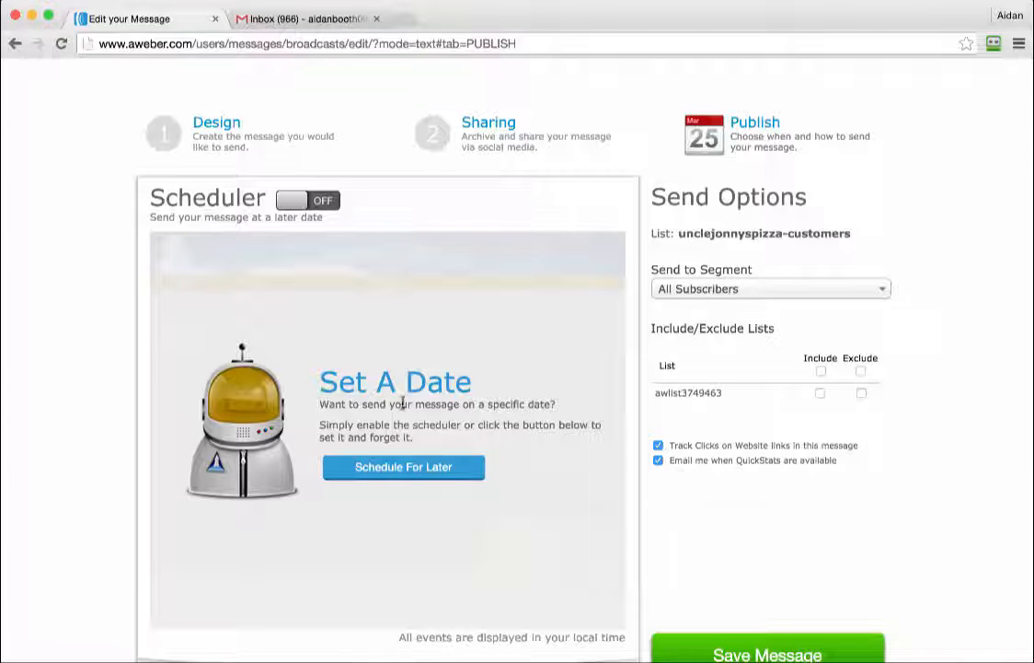
# Schedule the send for Friday, February 6, 2015 at 10:00 am.
pyautogui.click(397, 469)
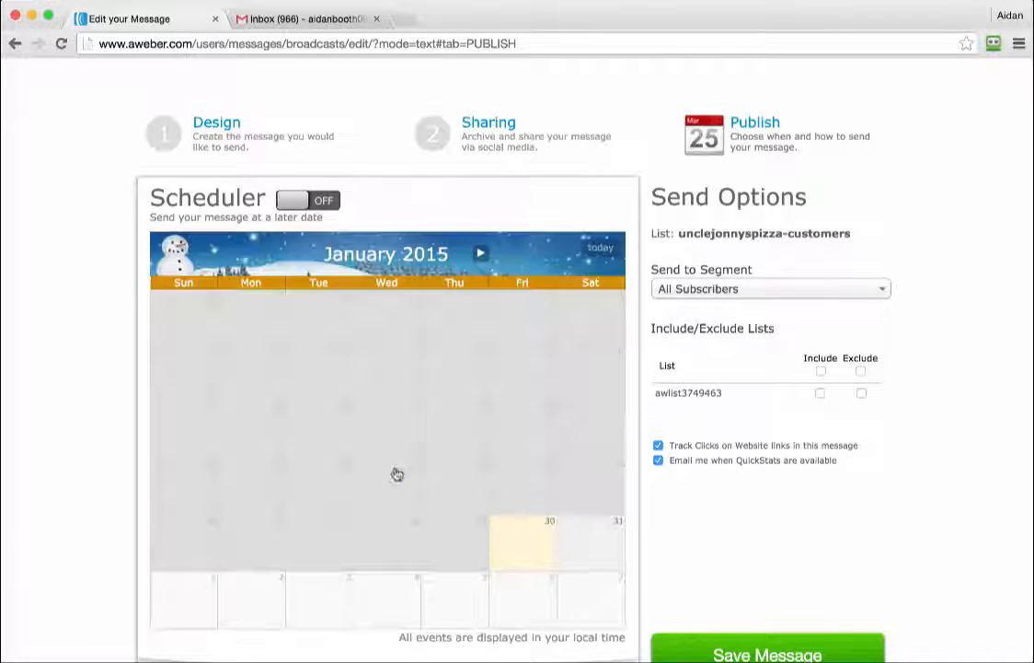
pyautogui.click(516, 557)
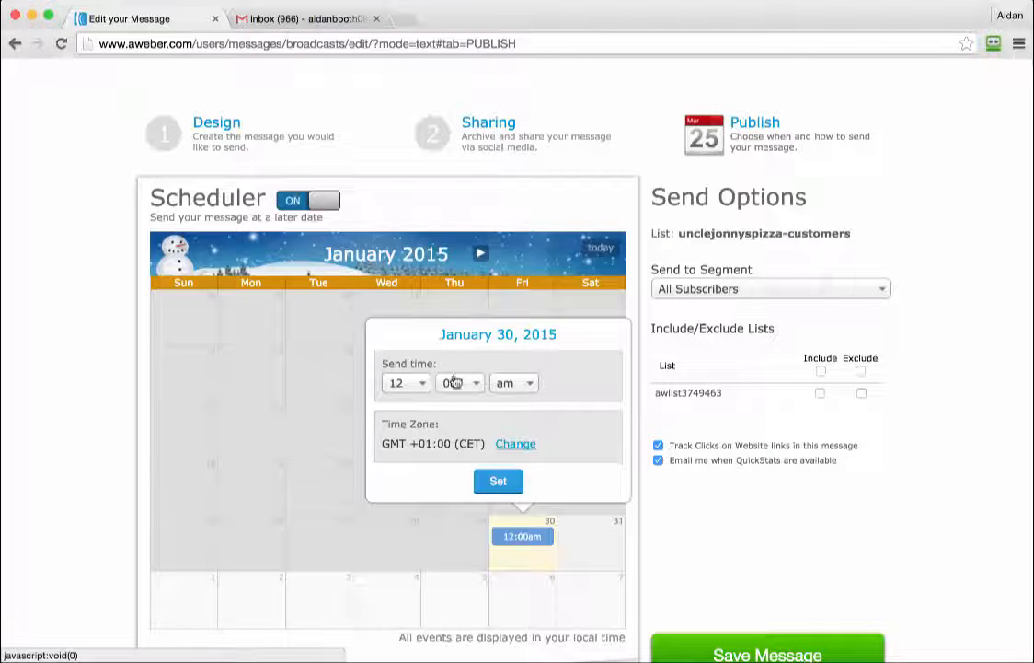
pyautogui.click(529, 595)
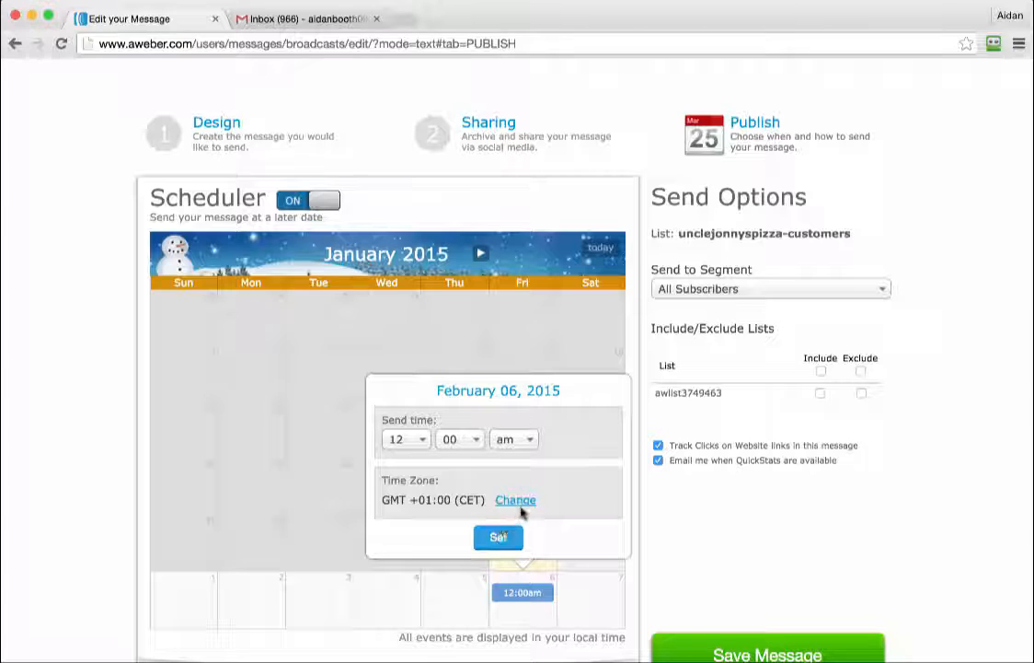
pyautogui.click(401, 439)
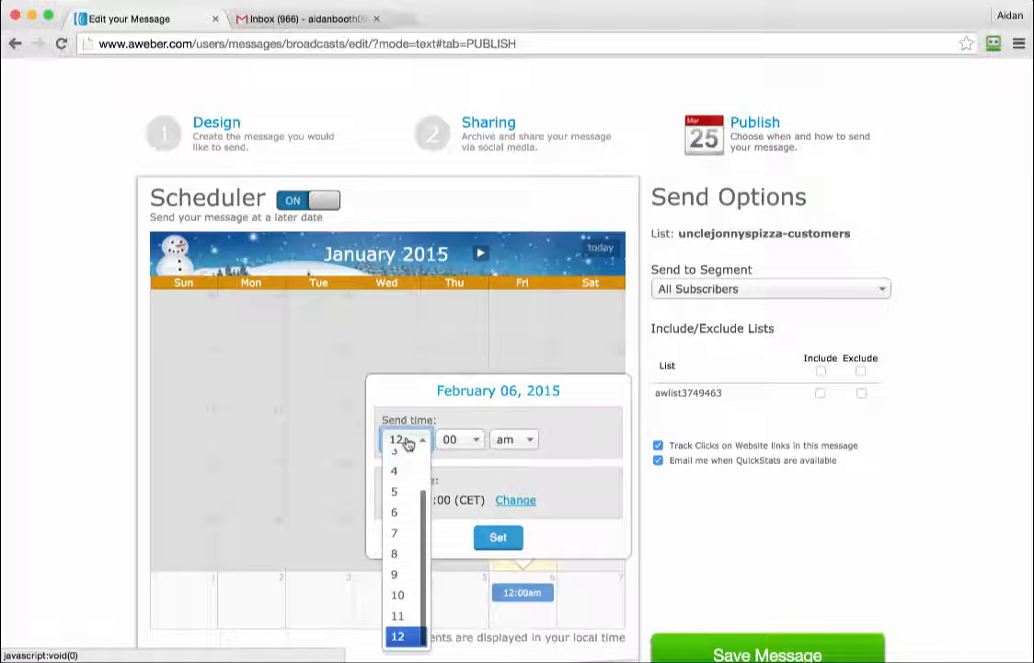
pyautogui.click(397, 541)
pyautogui.click(512, 440)
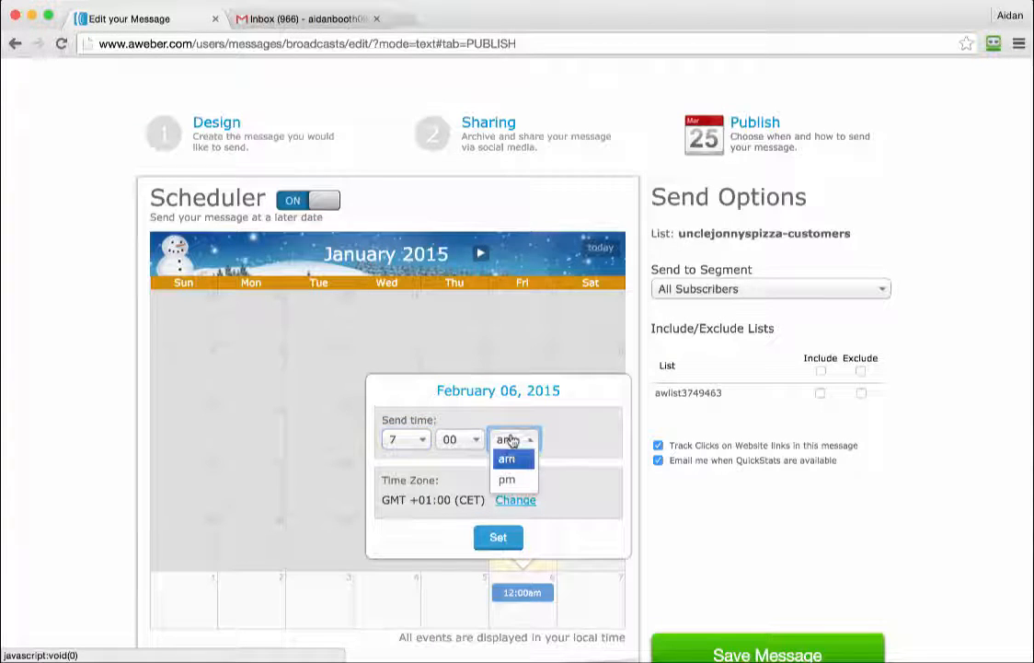
pyautogui.click(398, 439)
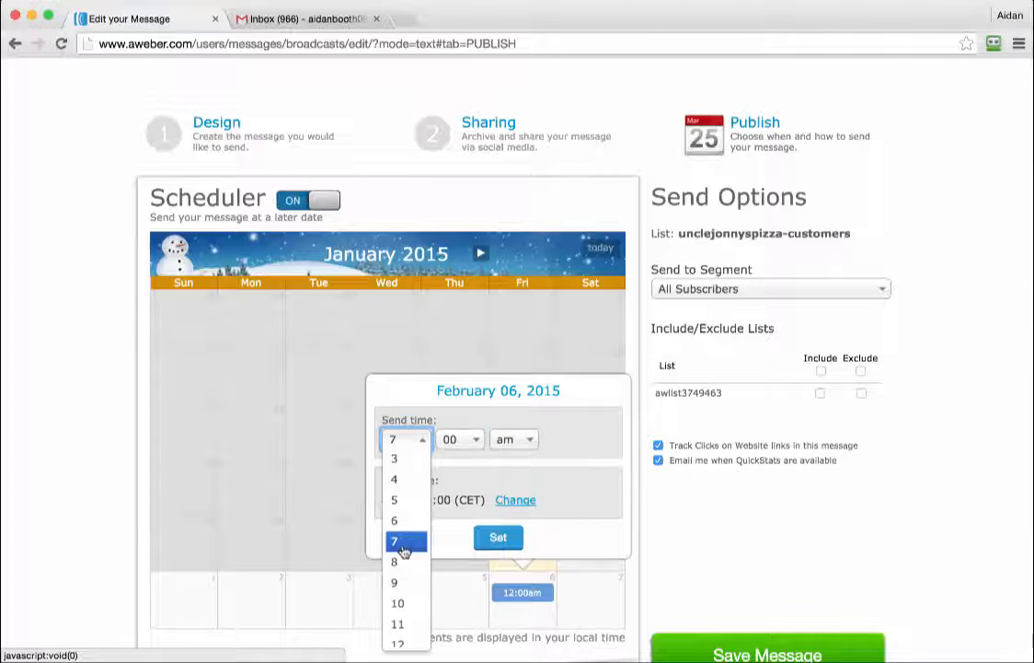
pyautogui.click(404, 608)
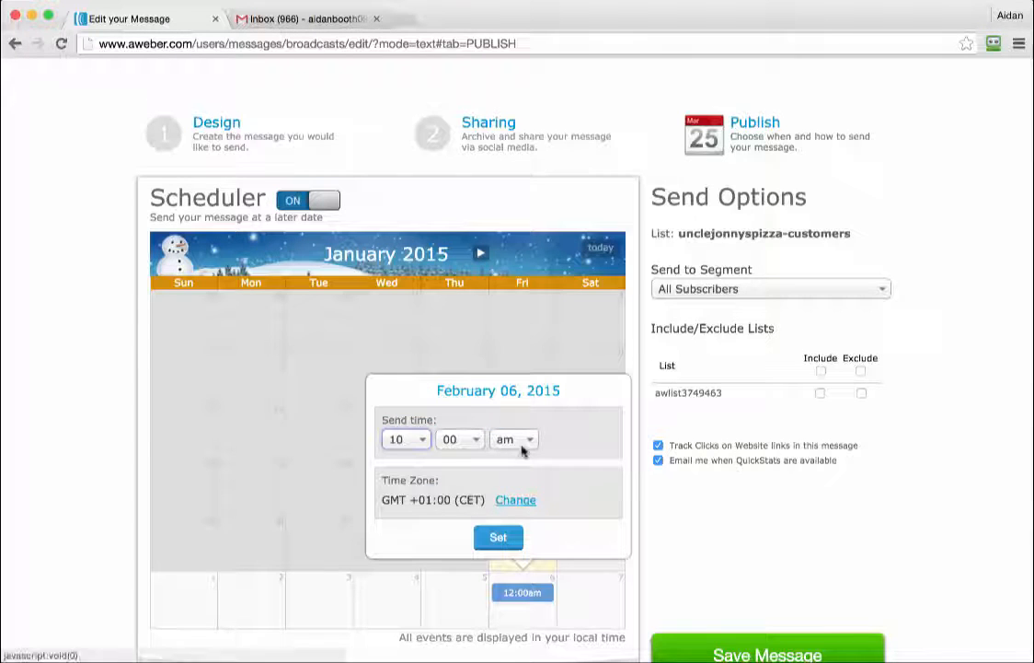
pyautogui.click(498, 538)
pyautogui.scroll(-1, 552, 575)
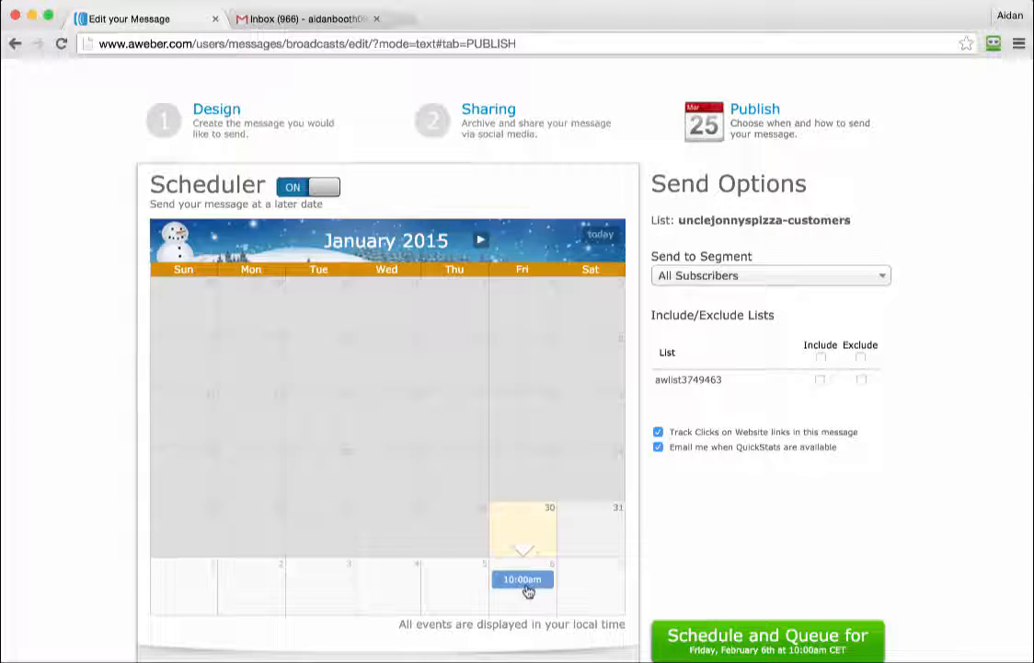
# Turn off the scheduler and QuickStats email notifications.
pyautogui.click(304, 185)
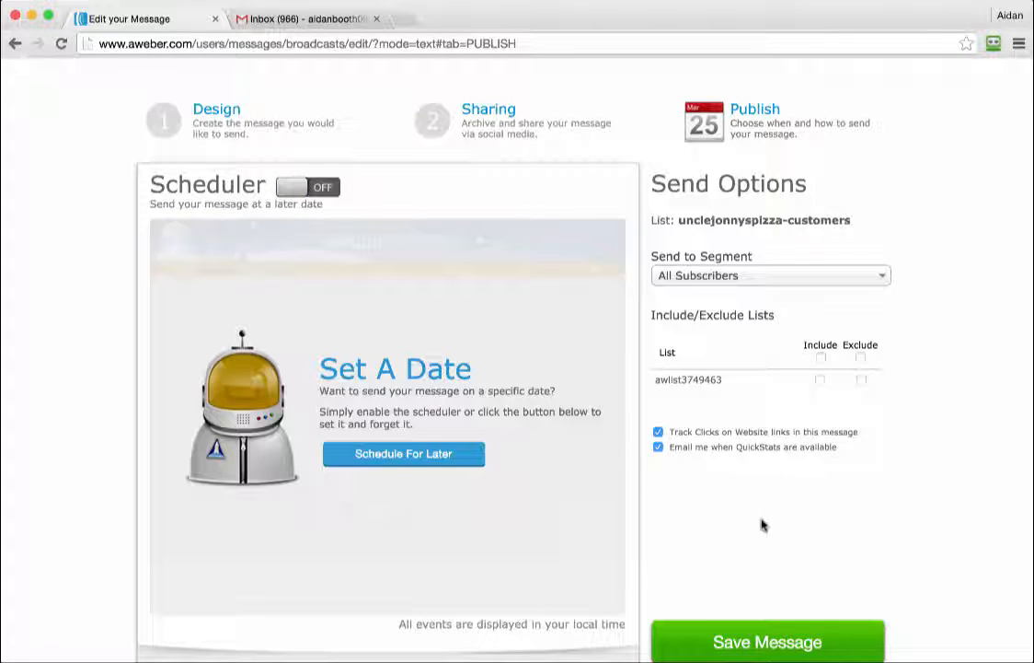
pyautogui.click(658, 448)
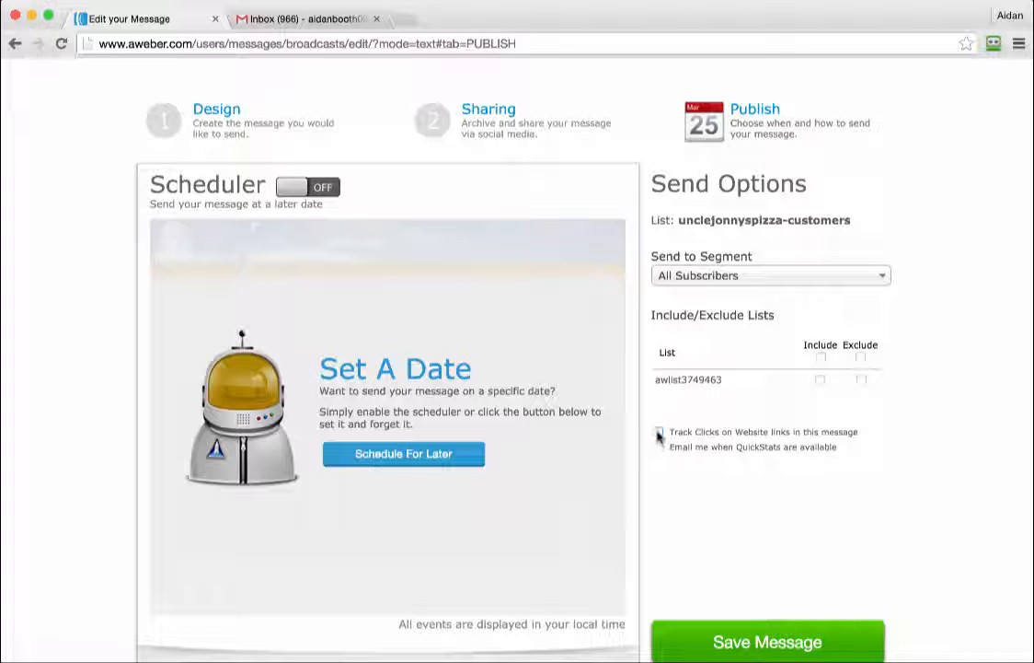
pyautogui.scroll(-1, 760, 489)
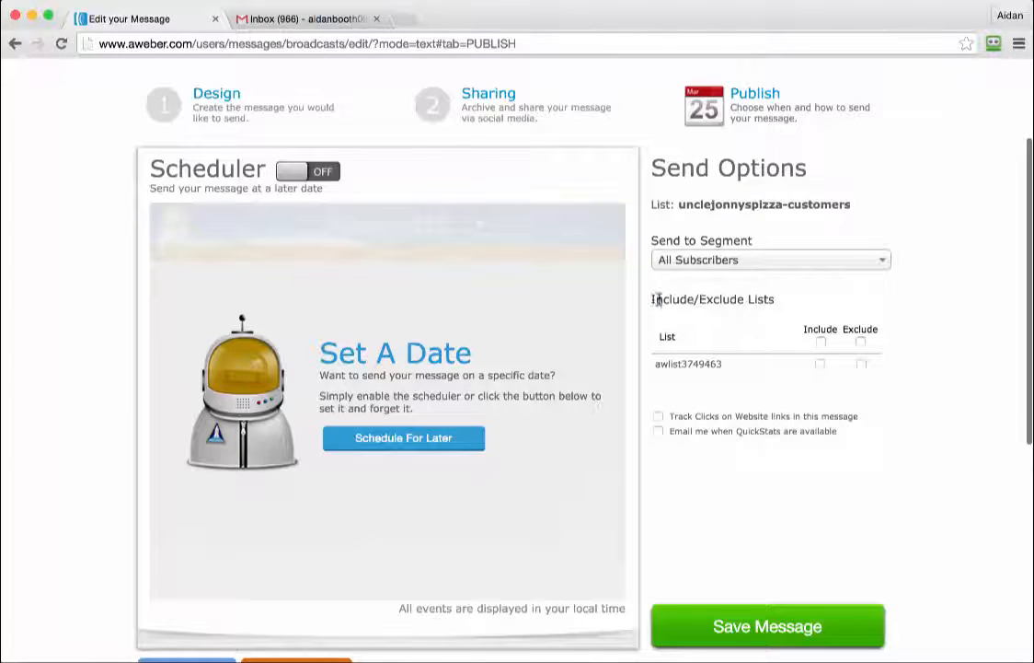
# Review the unclejonnyspizza-customers recipient list, leaving awlist3749463 excluded.
pyautogui.moveTo(655, 299); pyautogui.dragTo(775, 300)
pyautogui.click(751, 299)
pyautogui.moveTo(852, 204); pyautogui.dragTo(681, 203)
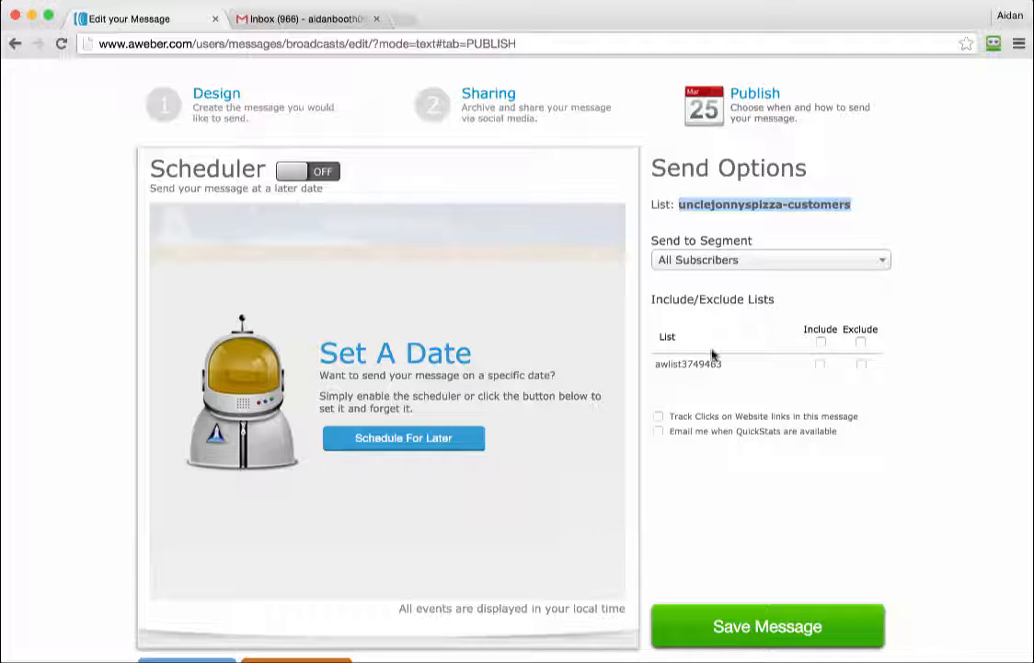
pyautogui.click(722, 457)
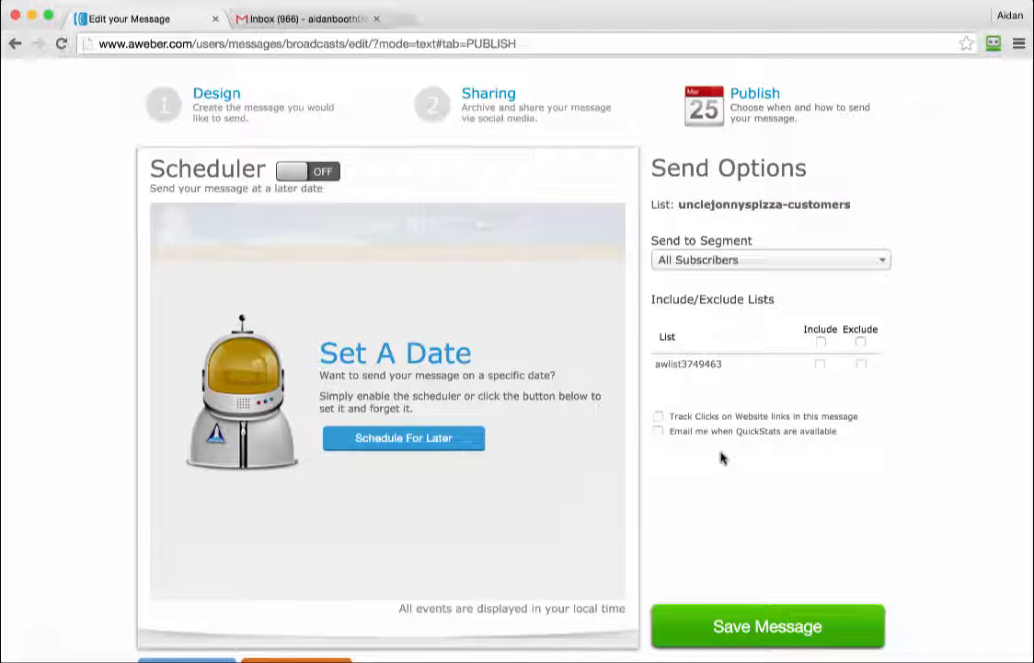
pyautogui.click(821, 365)
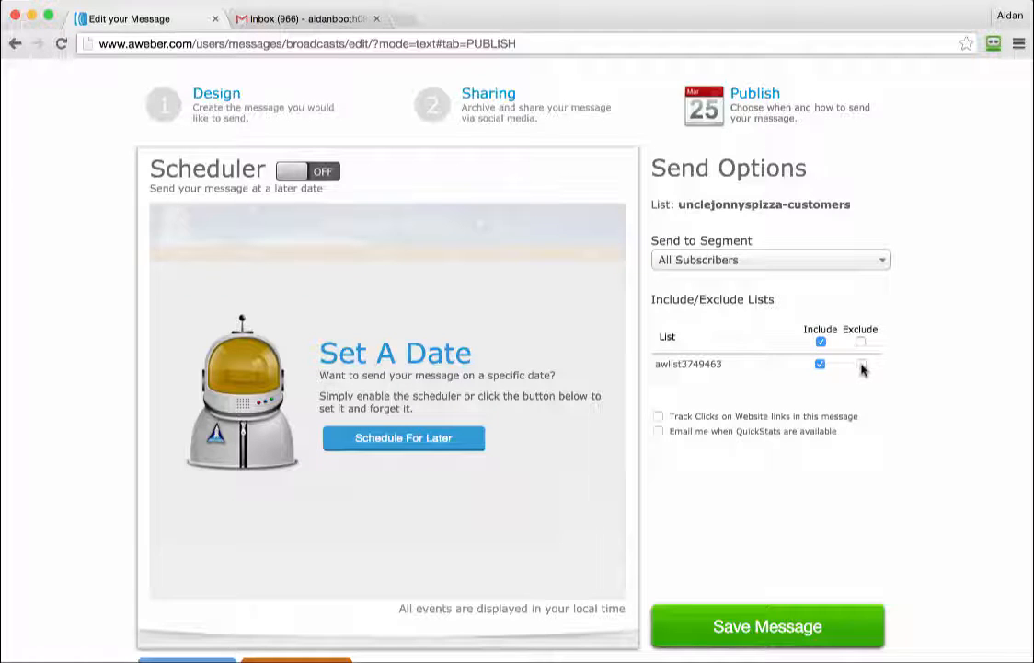
pyautogui.click(862, 366)
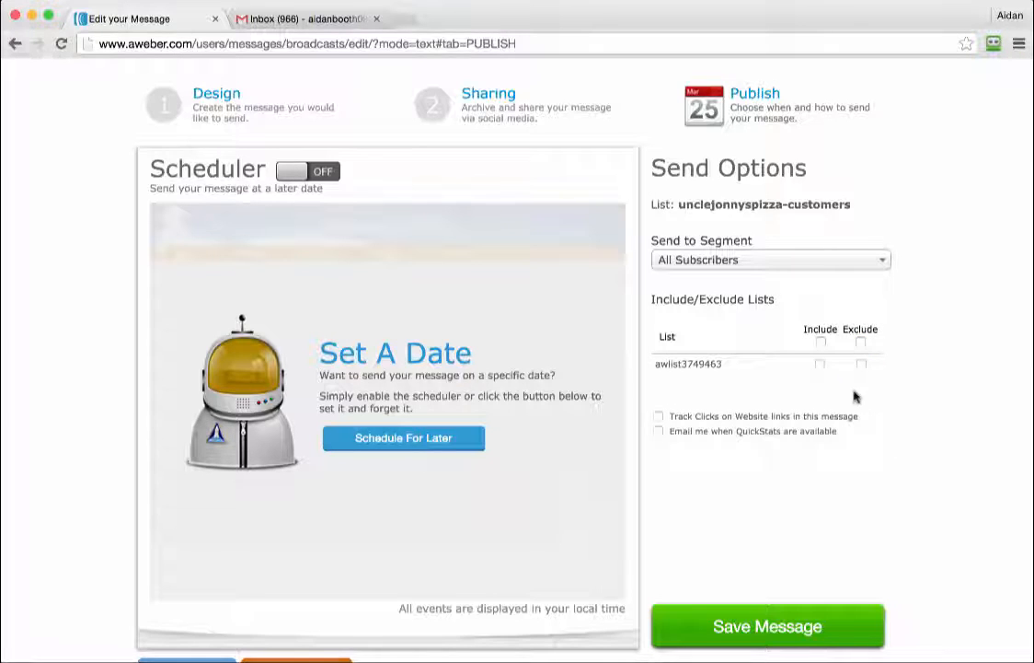
# Keep the All Subscribers segment and save the broadcast message.
pyautogui.click(754, 263)
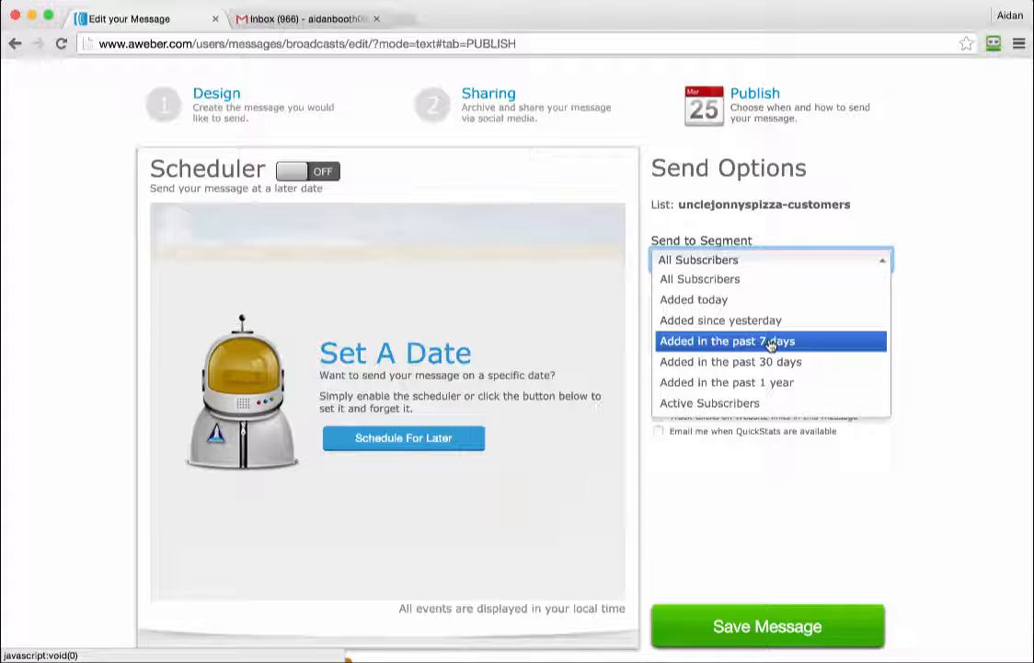
pyautogui.click(721, 260)
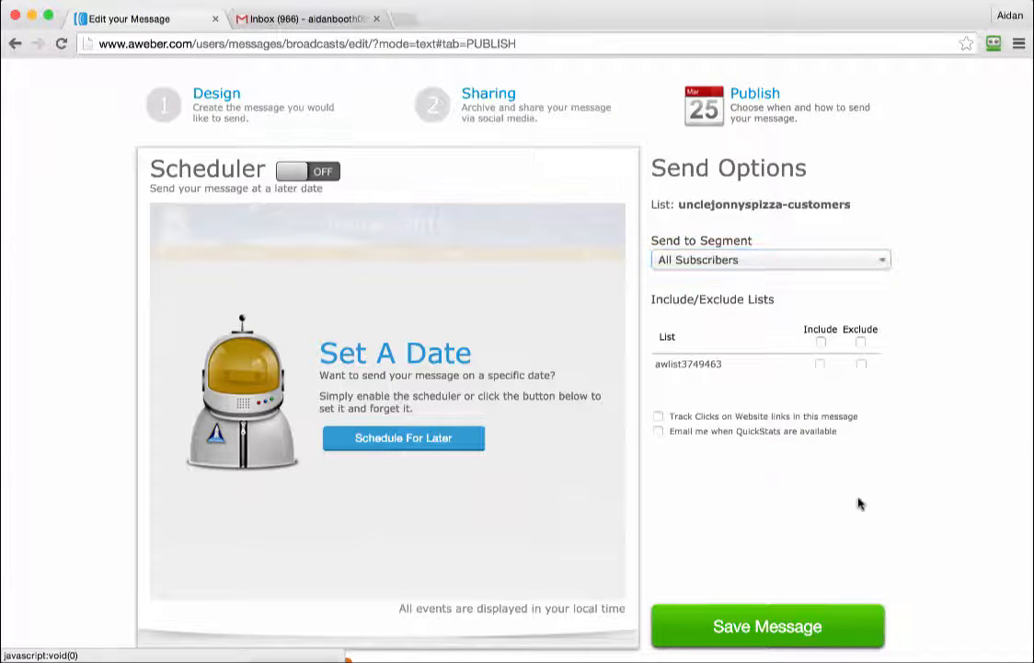
pyautogui.click(782, 628)
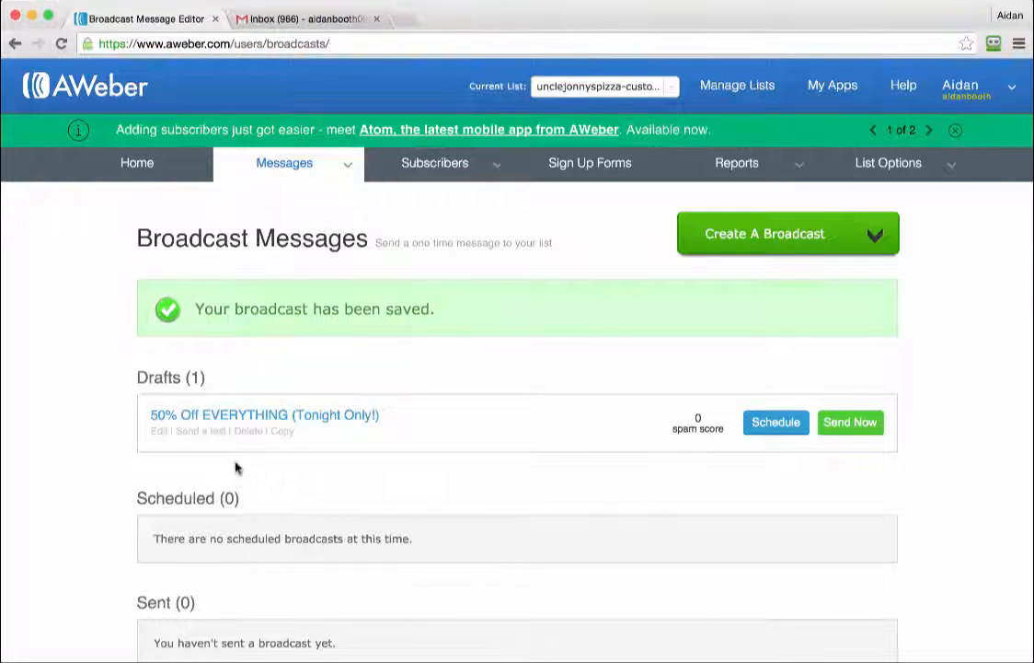
# Send a test of the draft to your own Gmail address, then close the test form.
pyautogui.click(191, 431)
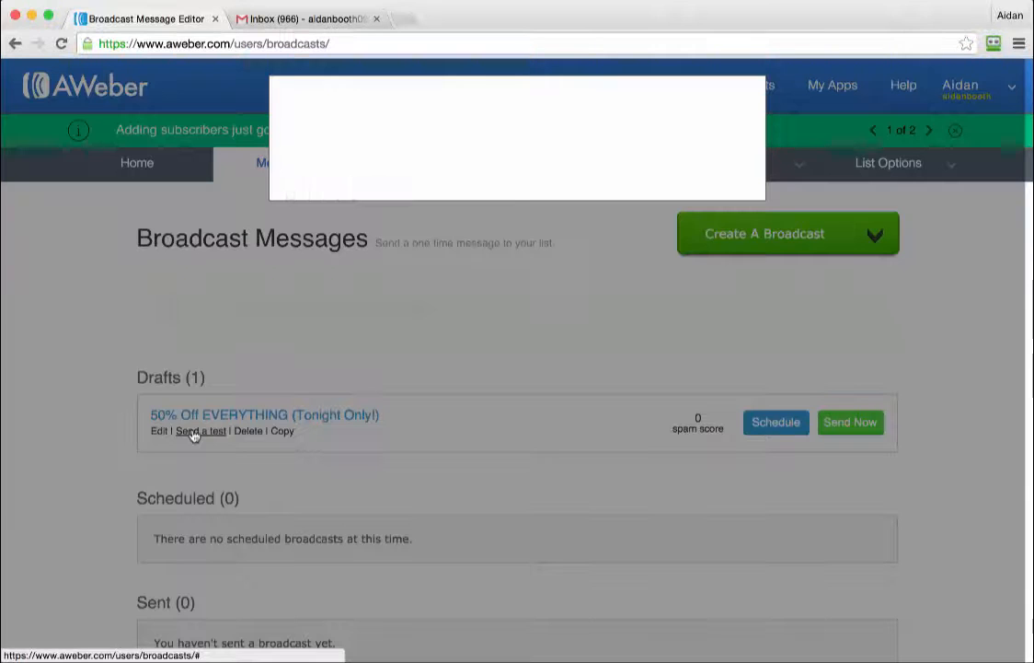
pyautogui.click(333, 189)
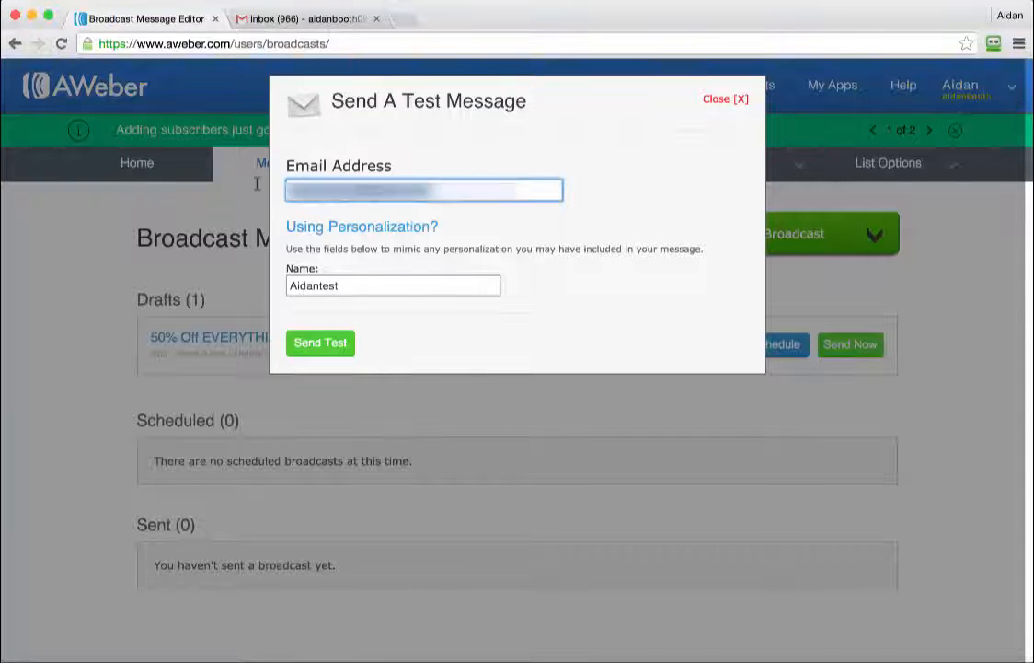
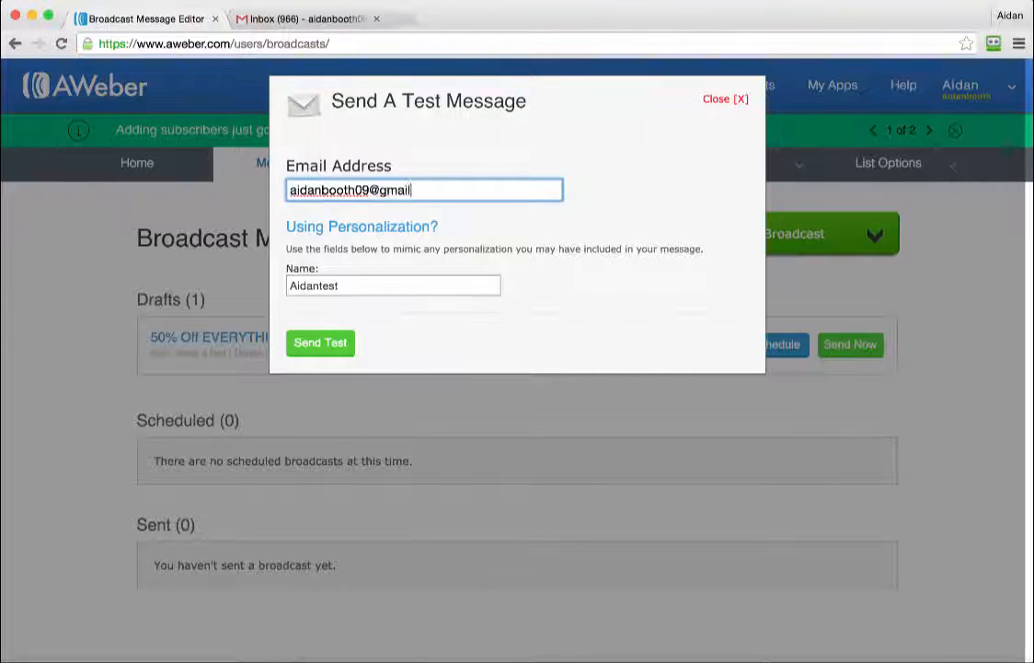
pyautogui.click(322, 342)
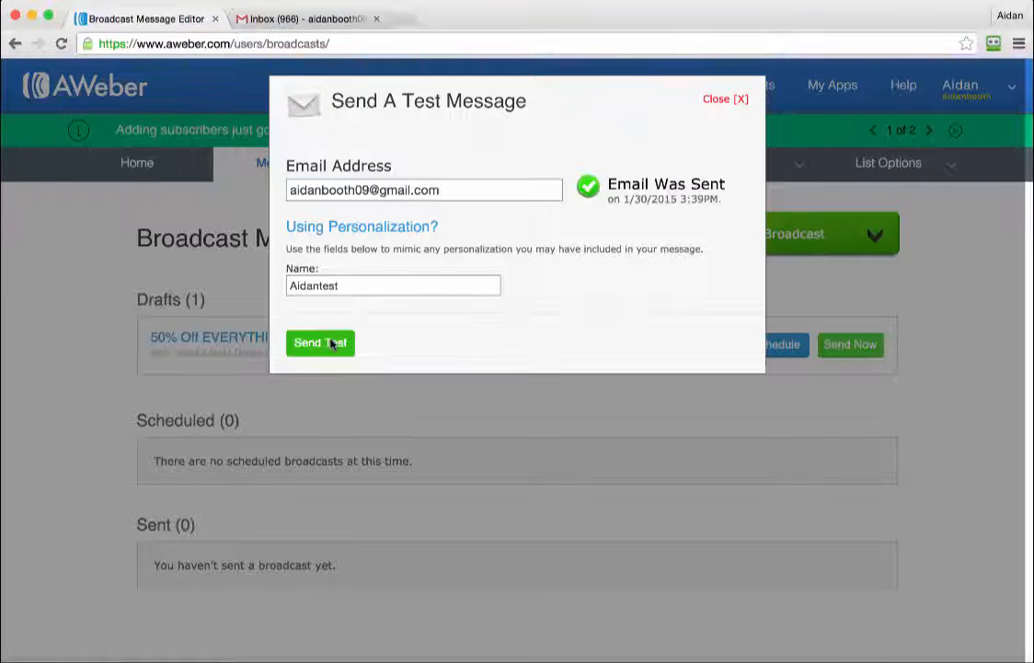
pyautogui.click(727, 100)
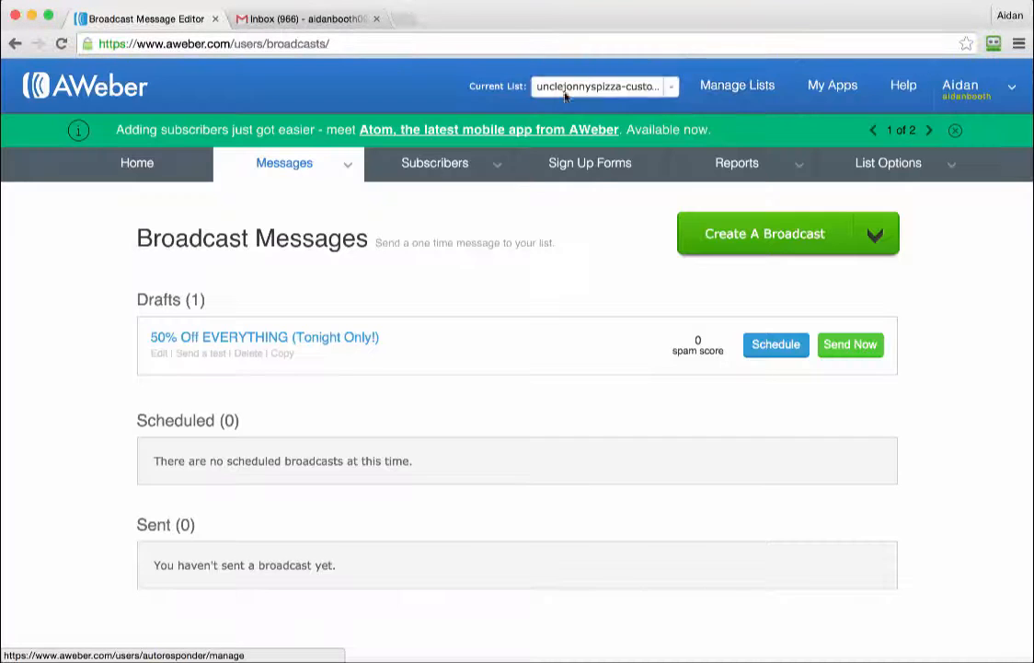
# Refresh the Gmail inbox and open the '50% Off EVERYTHING' test email.
pyautogui.click(295, 20)
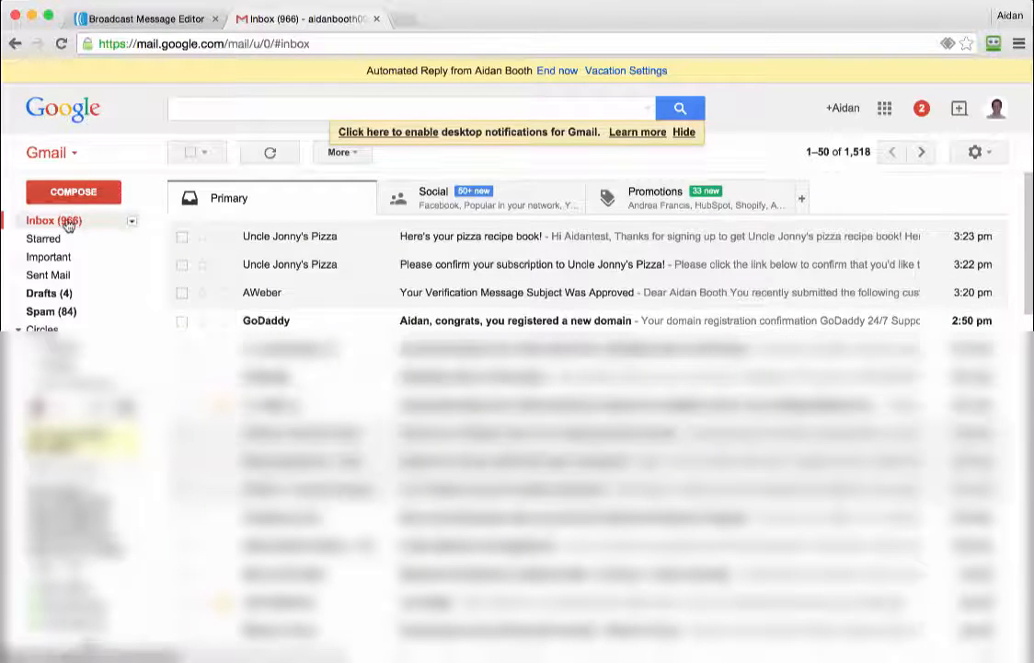
pyautogui.click(71, 222)
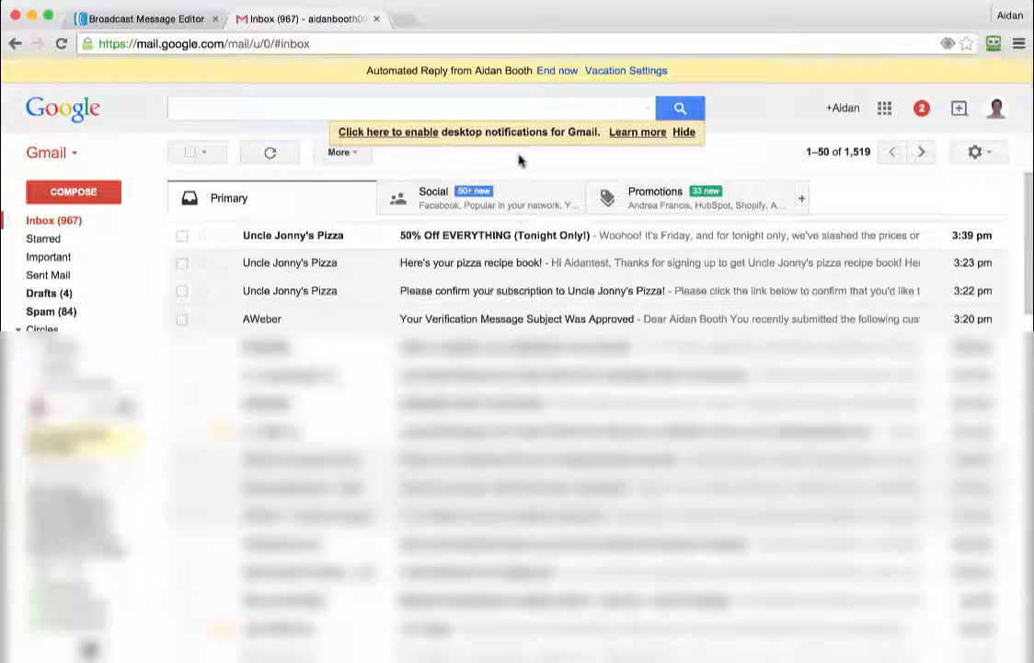
pyautogui.click(382, 237)
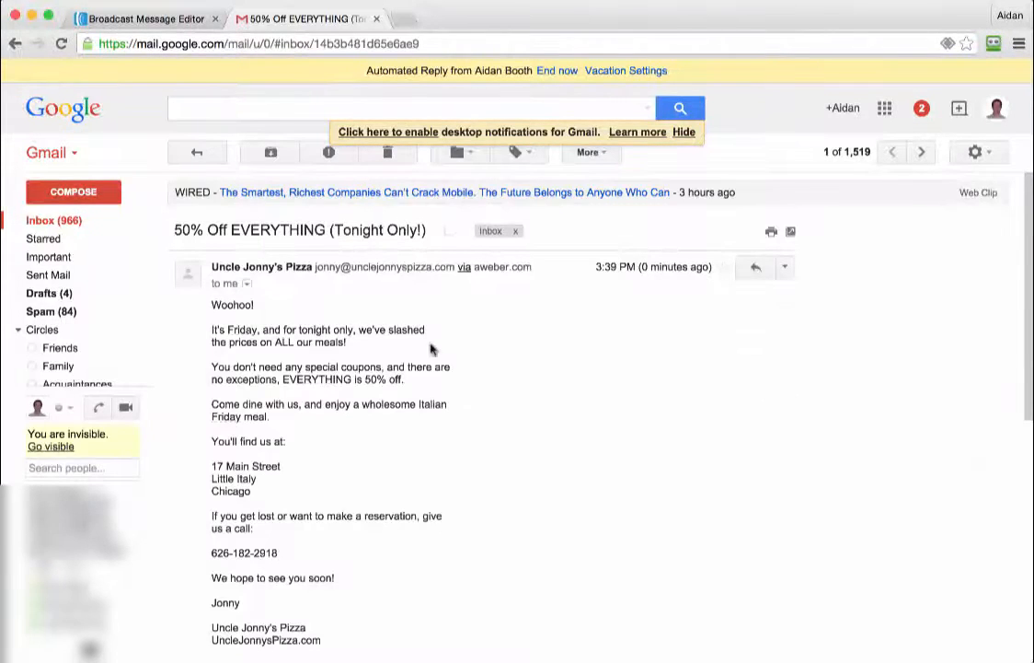
# Read through the test email's body and delete it.
pyautogui.scroll(-3, 442, 359)
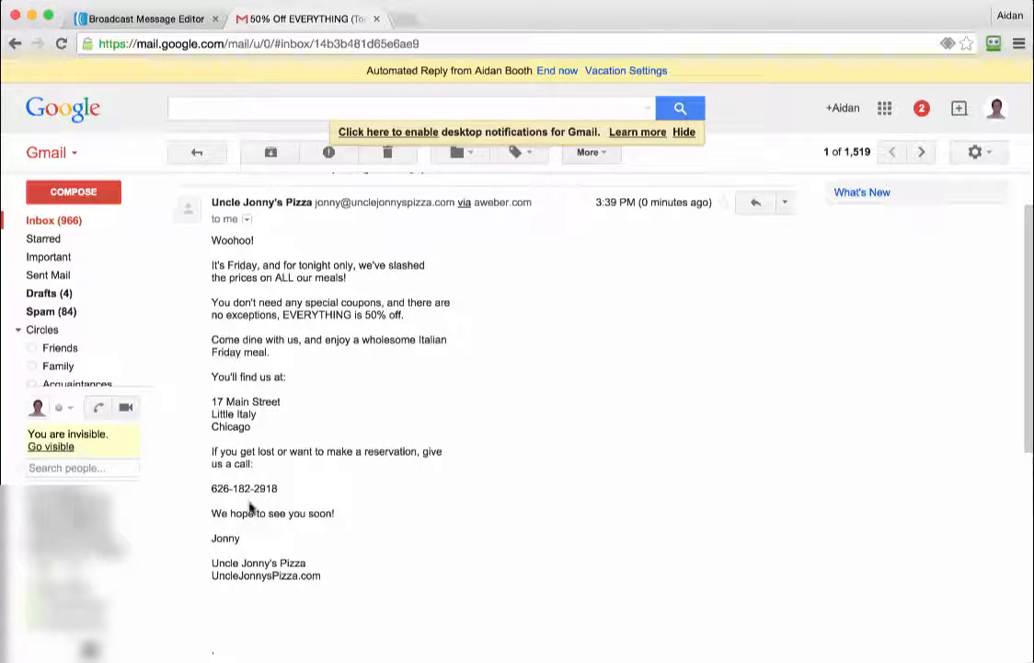
pyautogui.moveTo(211, 240); pyautogui.dragTo(384, 579)
pyautogui.click(487, 411)
pyautogui.scroll(-3, 487, 411)
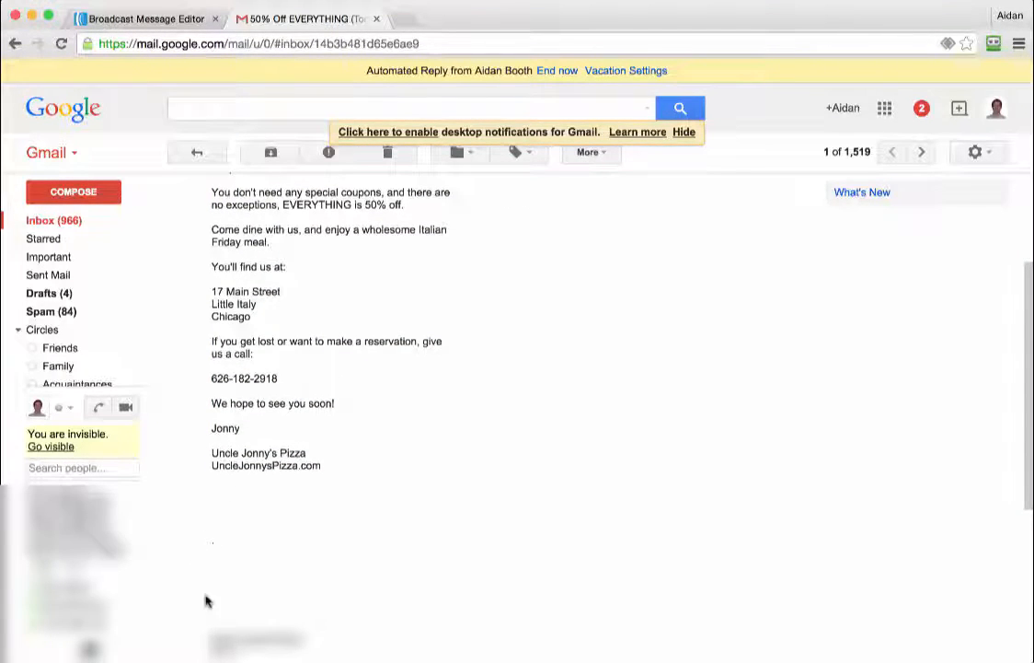
pyautogui.scroll(-4, 328, 492)
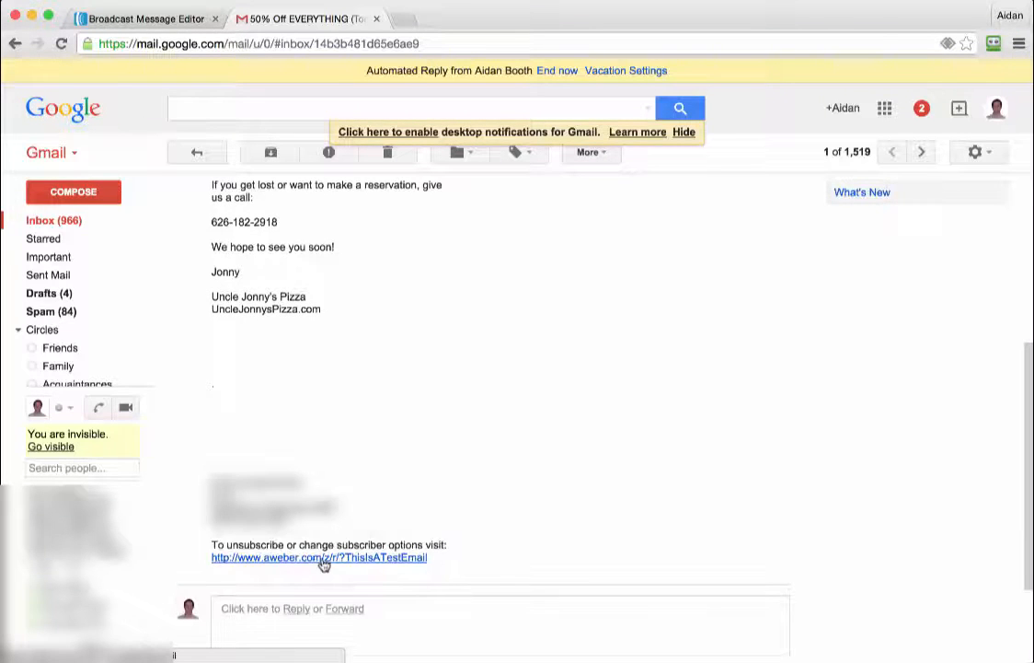
pyautogui.scroll(4, 369, 555)
pyautogui.scroll(4, 369, 555)
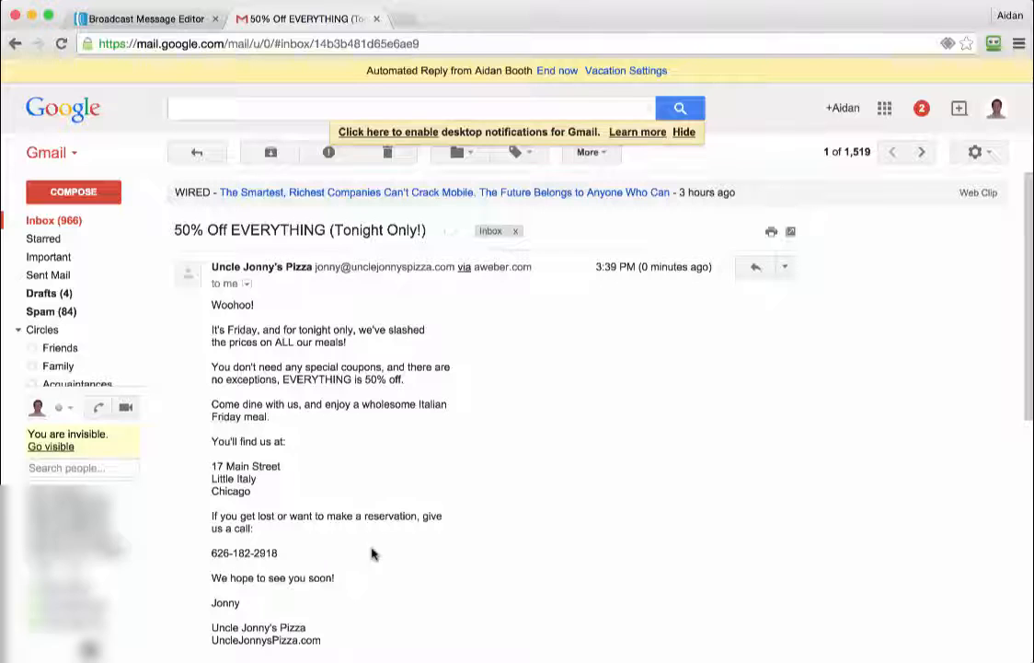
pyautogui.click(387, 152)
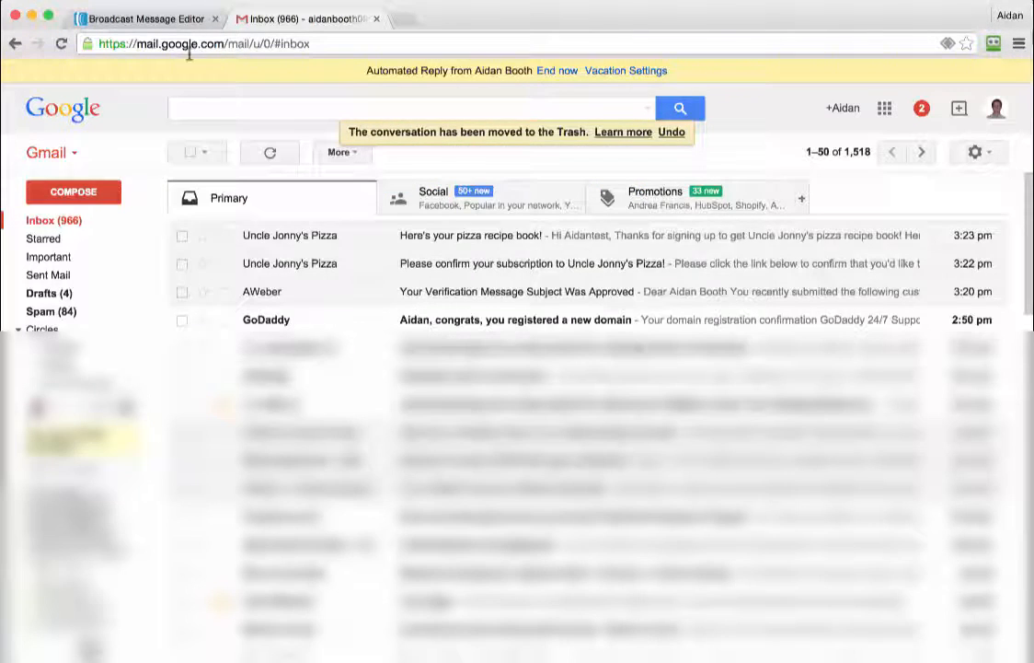
# Send the '50% Off EVERYTHING' draft now, confirm with Yes, and return to Gmail.
pyautogui.click(149, 20)
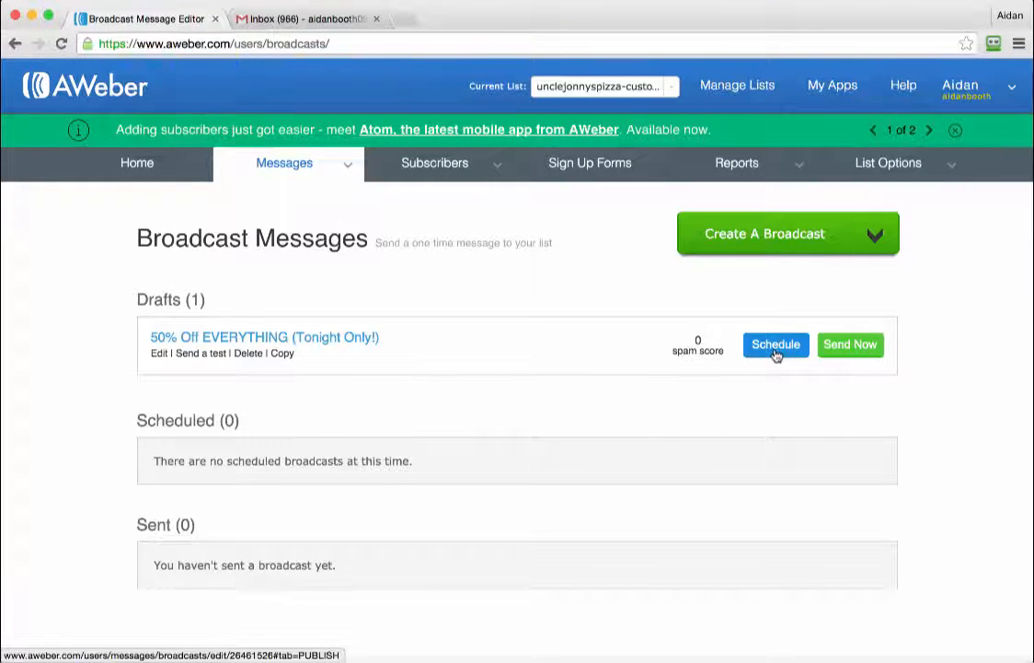
pyautogui.click(848, 347)
pyautogui.click(266, 377)
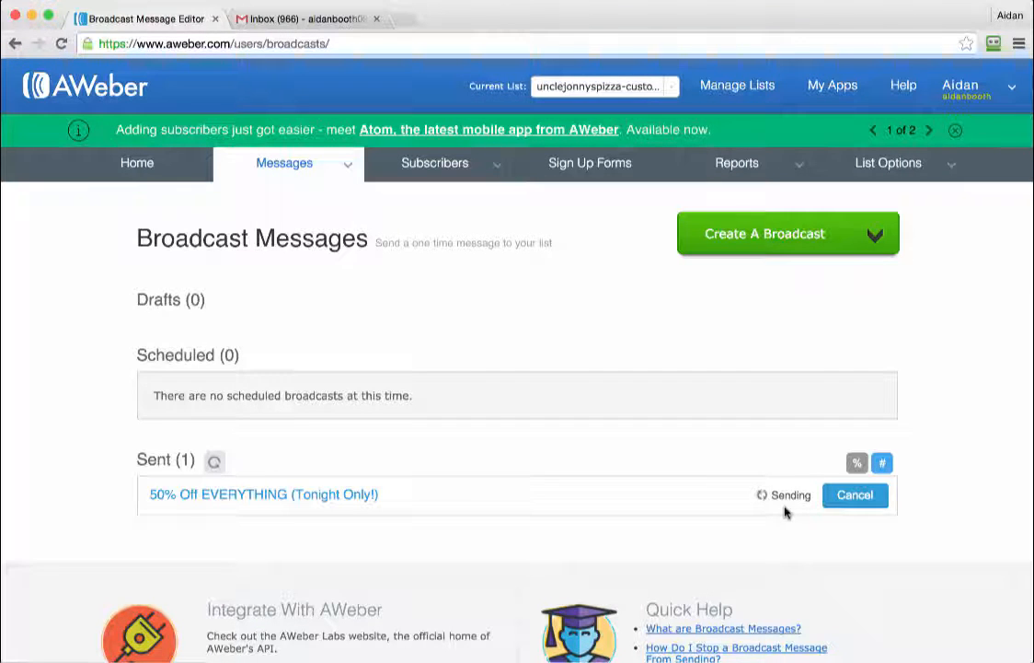
pyautogui.click(313, 19)
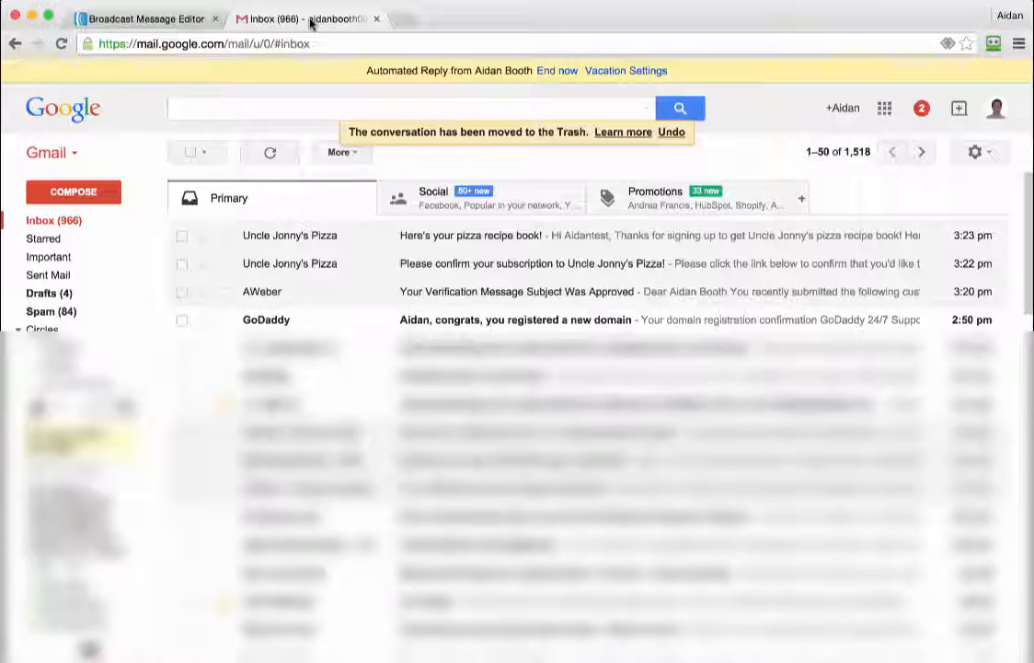
pyautogui.click(64, 223)
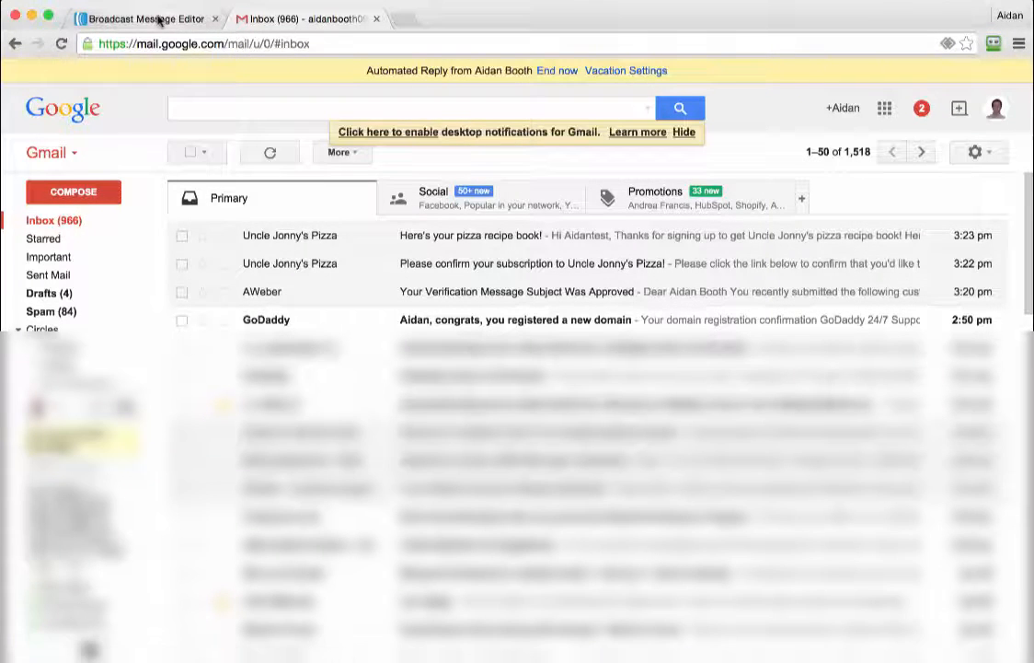
pyautogui.click(158, 20)
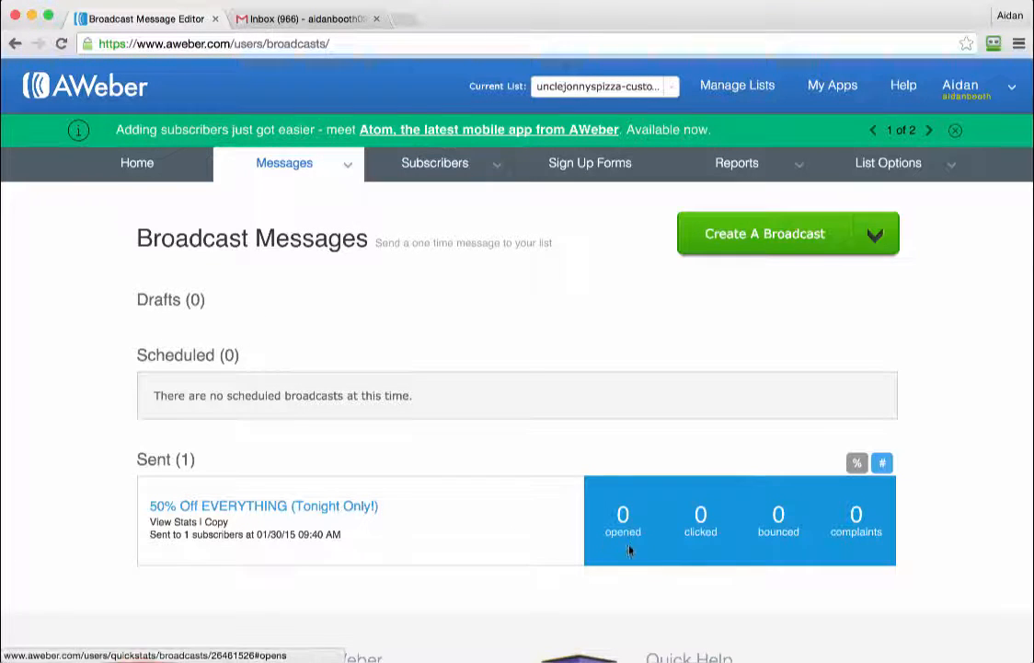
pyautogui.moveTo(330, 176)
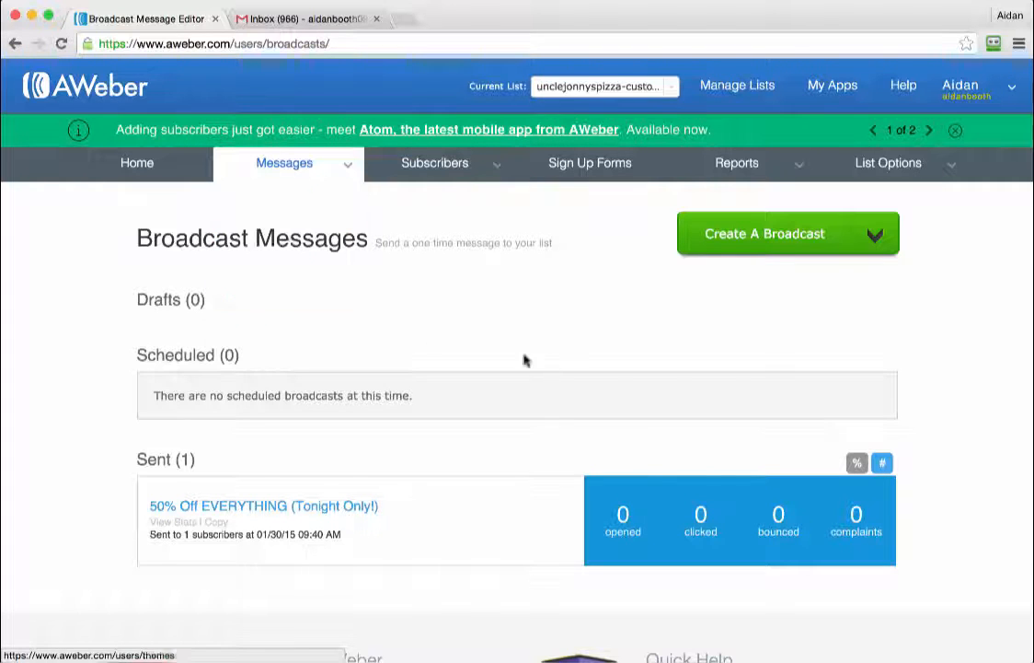
pyautogui.click(322, 18)
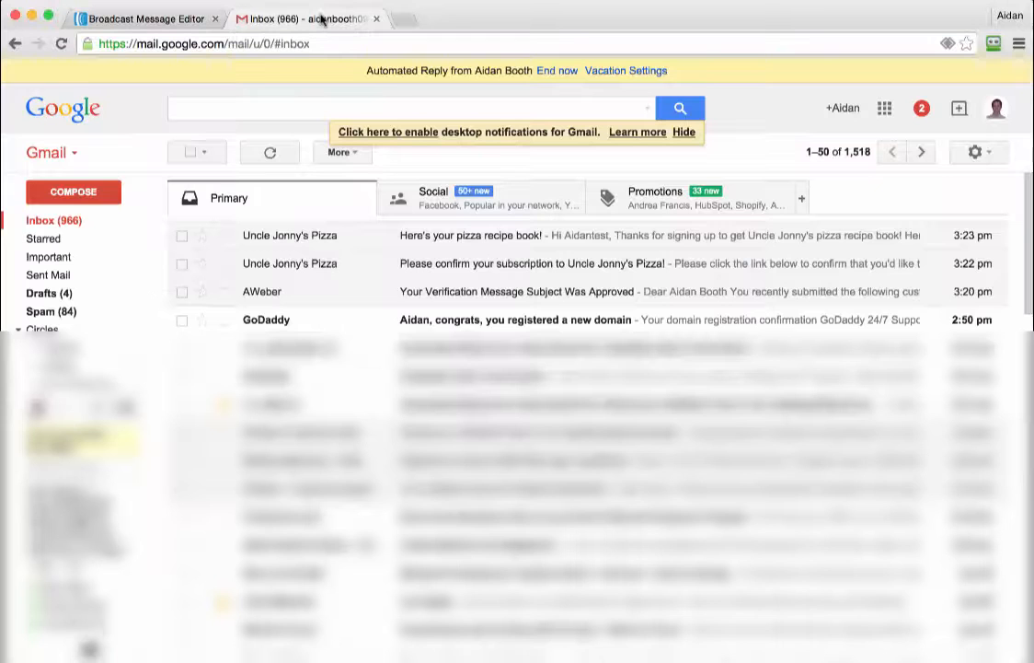
# Check Gmail's Inbox and Spam for the broadcast, then return to AWeber's Broadcast Messages page.
pyautogui.click(57, 221)
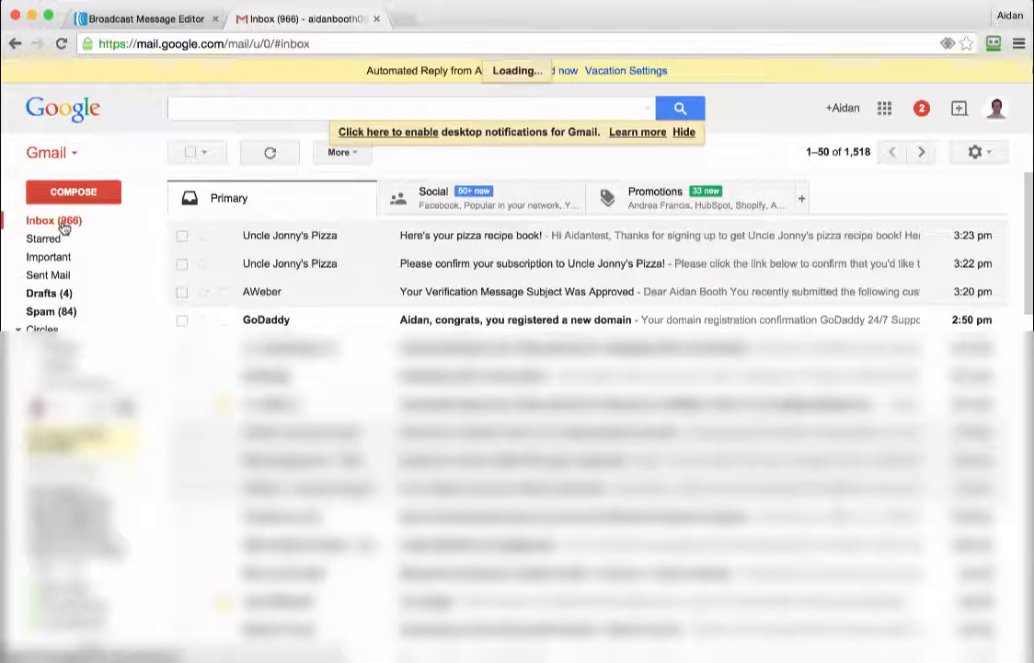
pyautogui.click(62, 313)
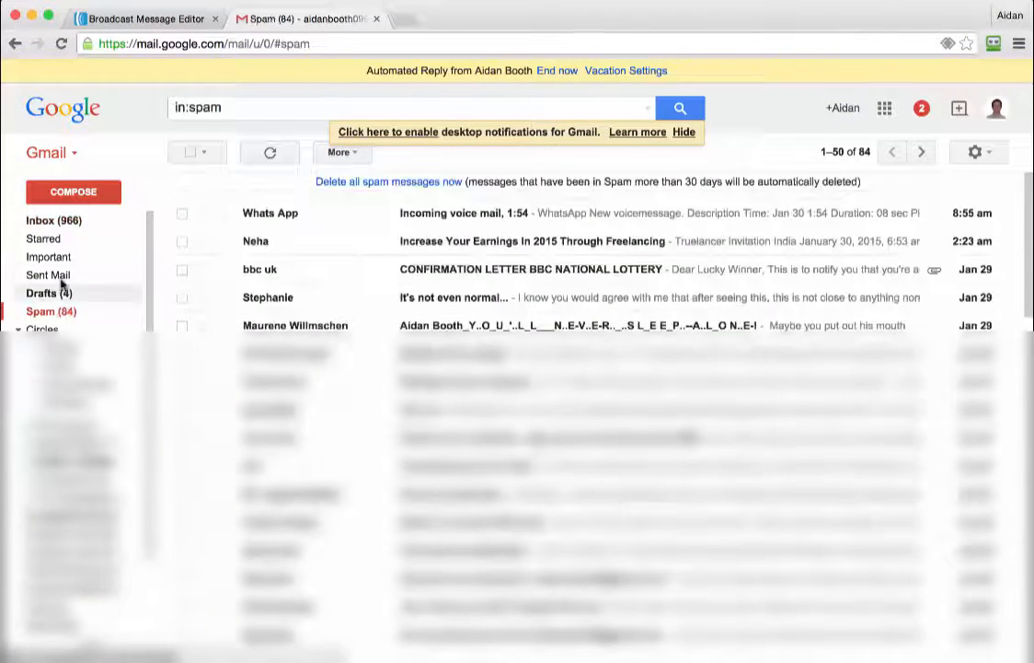
pyautogui.click(64, 222)
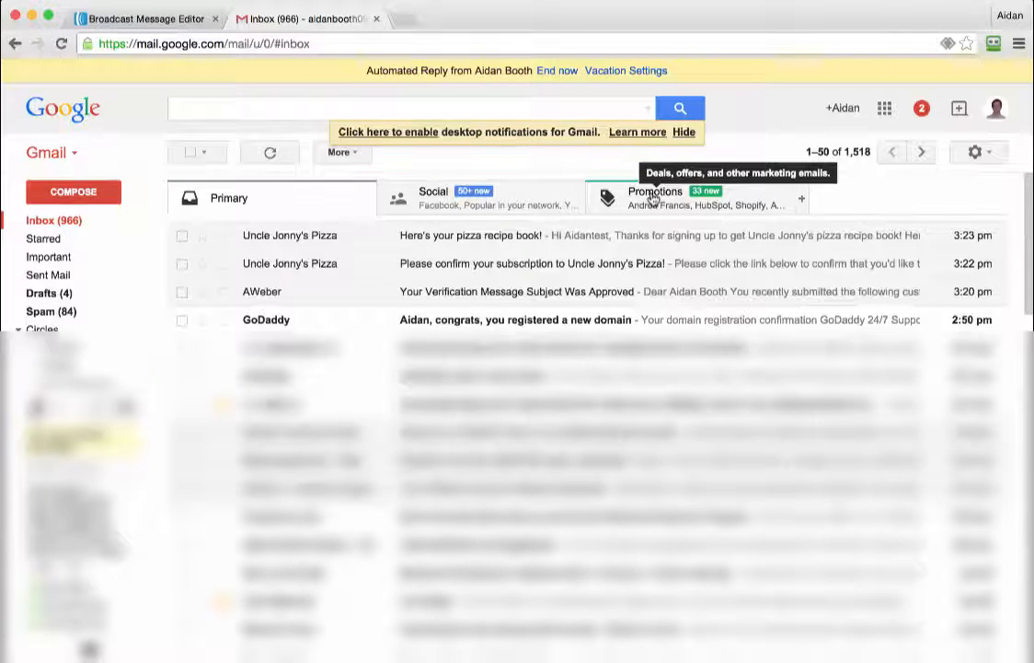
pyautogui.click(52, 221)
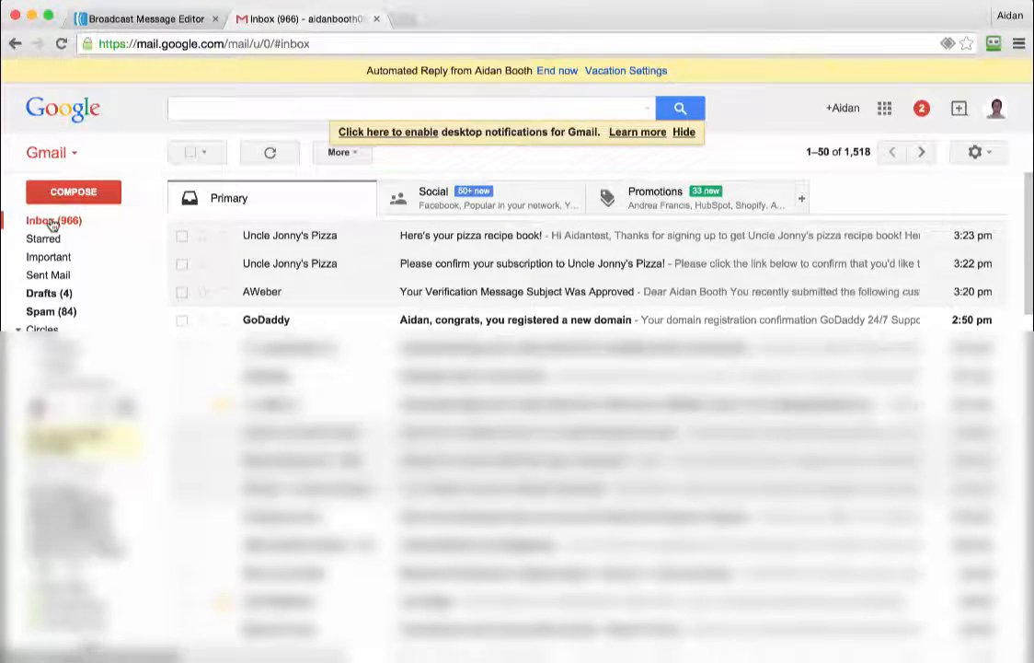
pyautogui.click(143, 18)
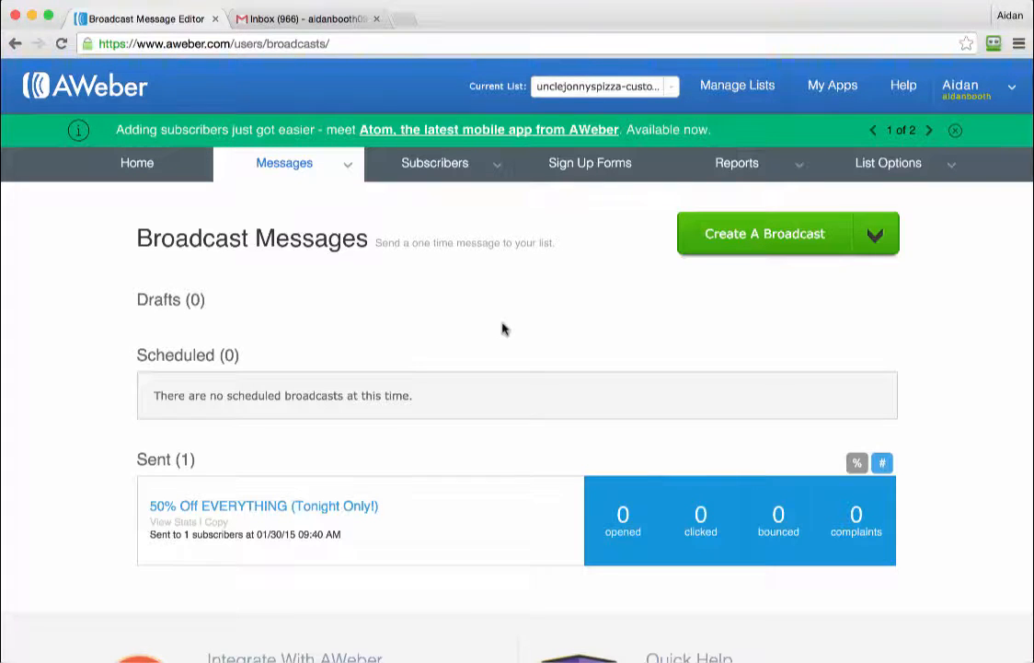
pyautogui.click(317, 19)
pyautogui.click(78, 221)
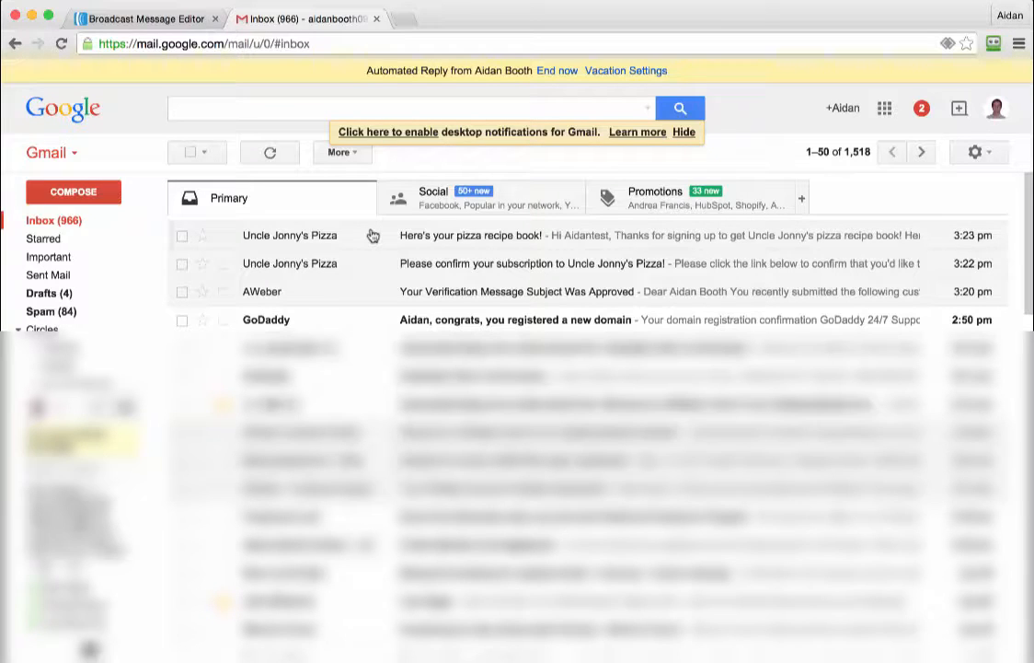
pyautogui.click(143, 19)
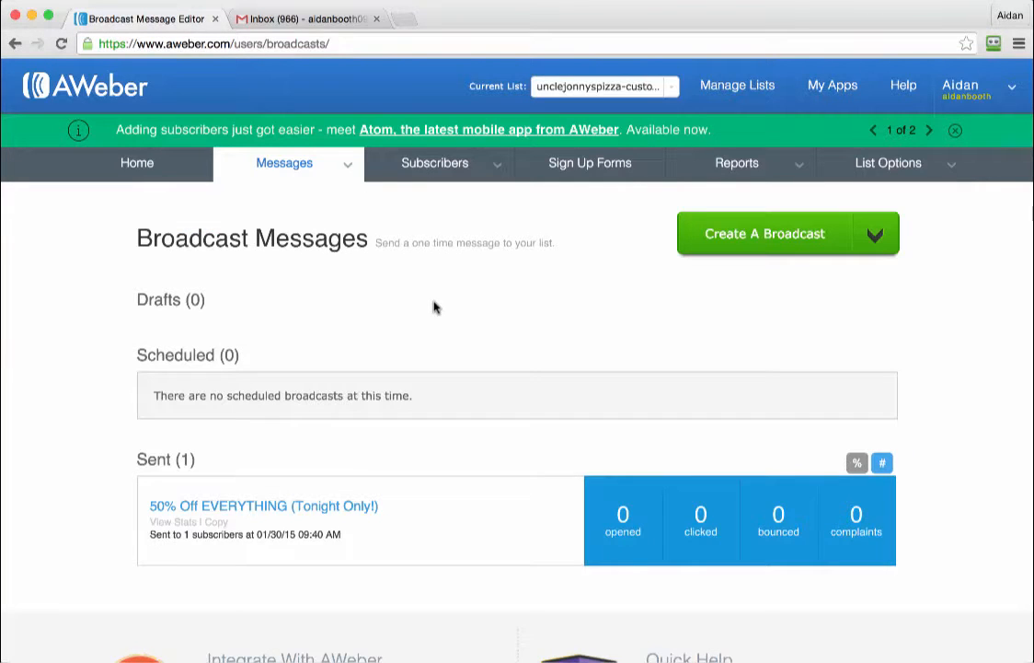